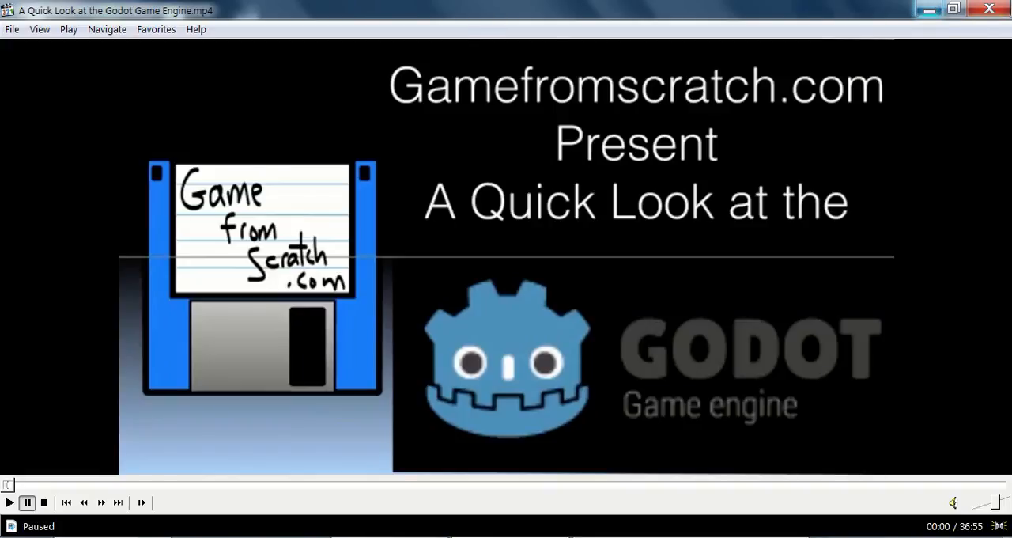
Step: Switch to the Godot Project Manager and scan the Godot/projects folder for existing projects
right_click(510, 537)
left_click(500, 510)
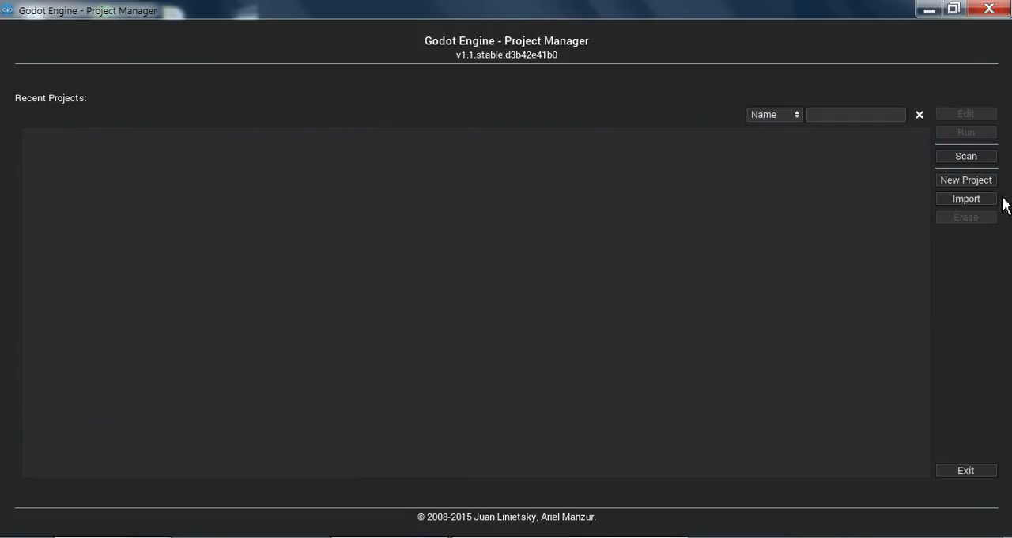
left_click(966, 156)
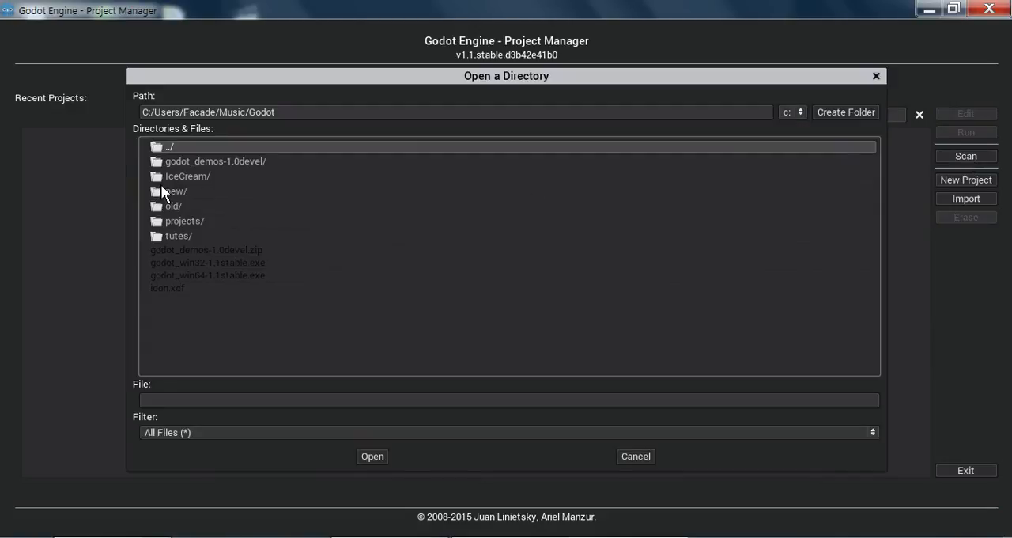
left_click(171, 223)
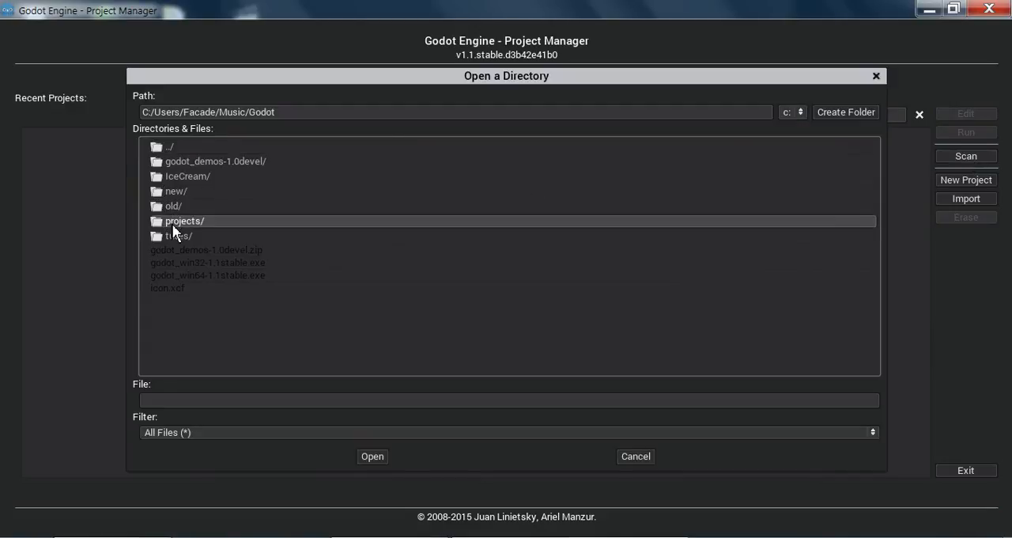
double_click(172, 223)
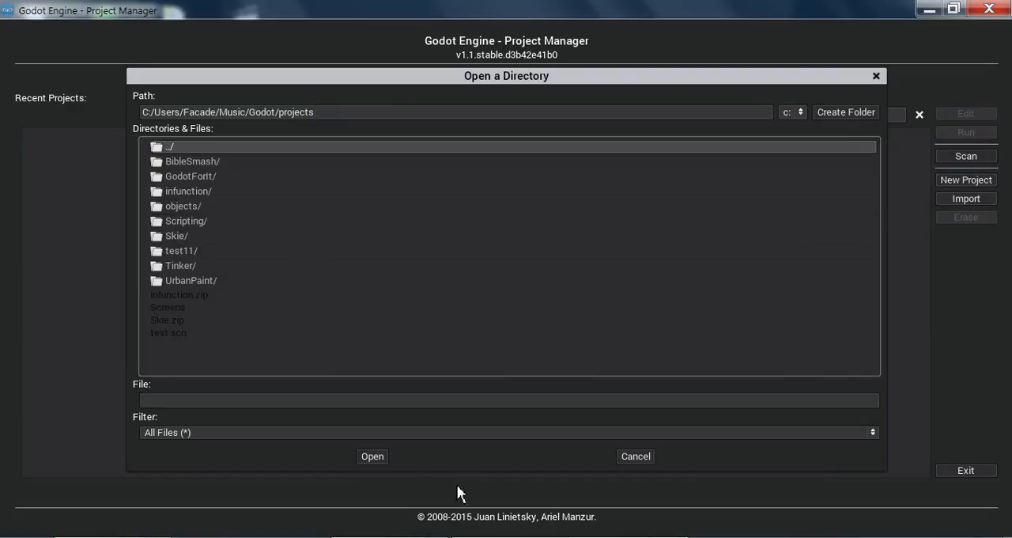
left_click(372, 456)
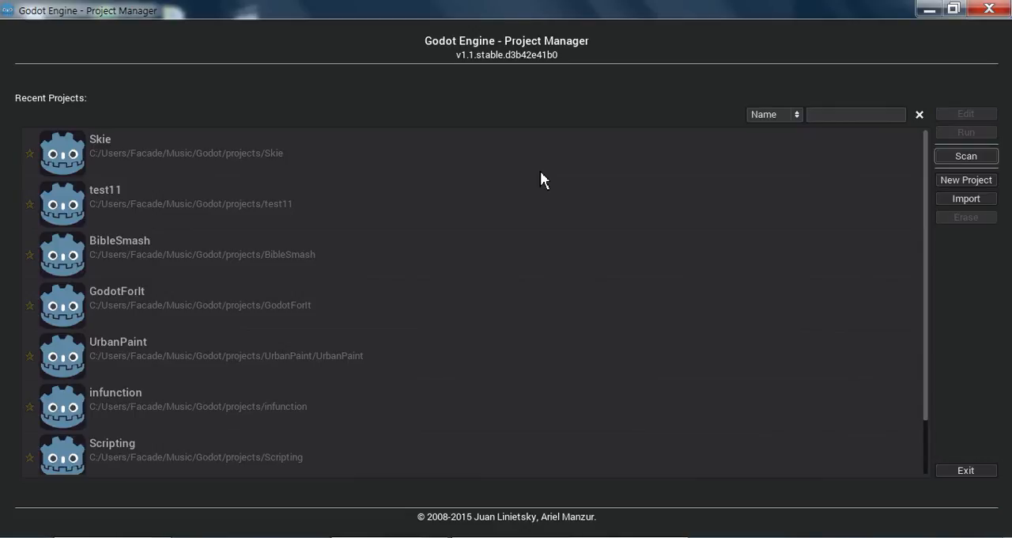
Step: Look through the list of scanned projects and the contents of the godot_demos-1.0devel folder in Windows Explorer
scroll(669, 277, "down", 2)
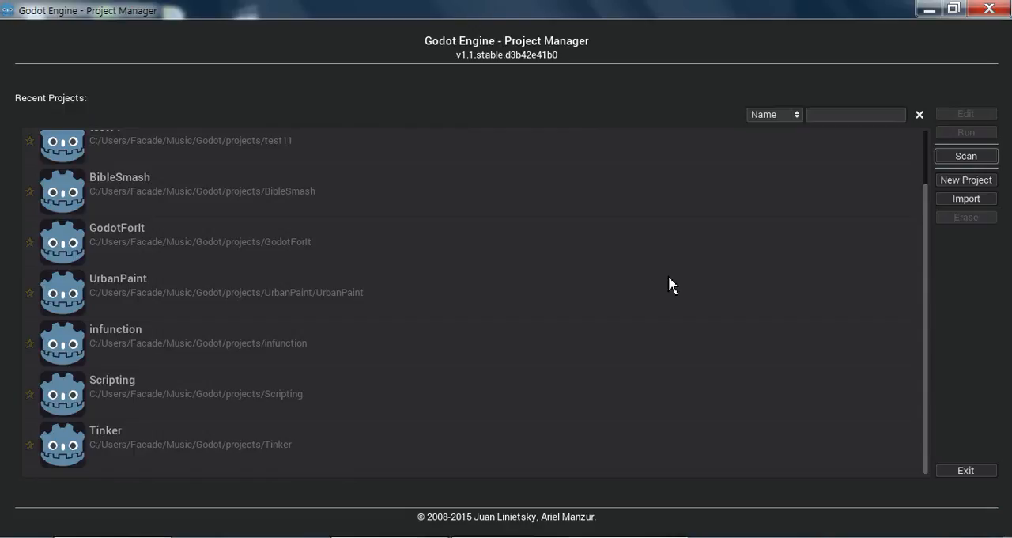
scroll(668, 285, "up", 2)
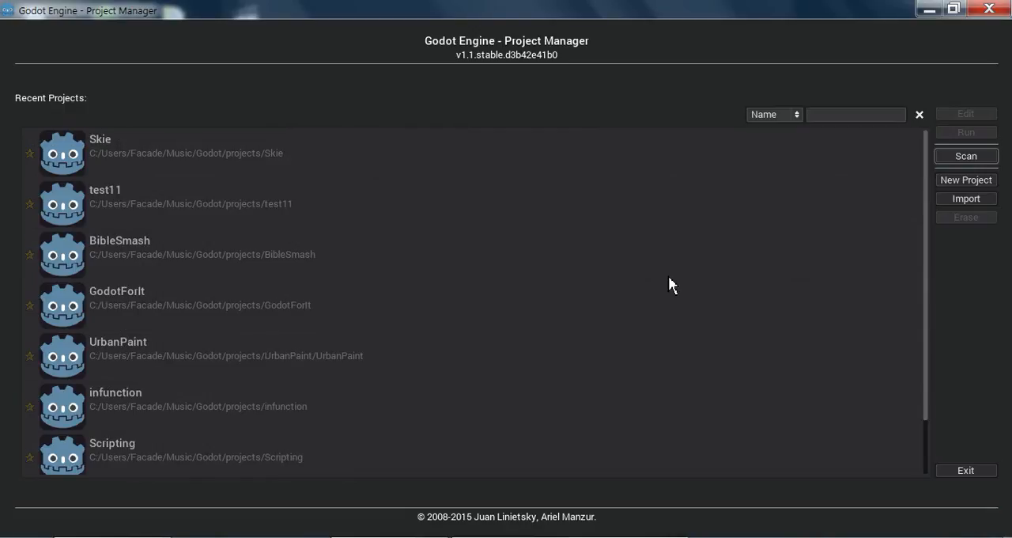
scroll(669, 279, "down", 2)
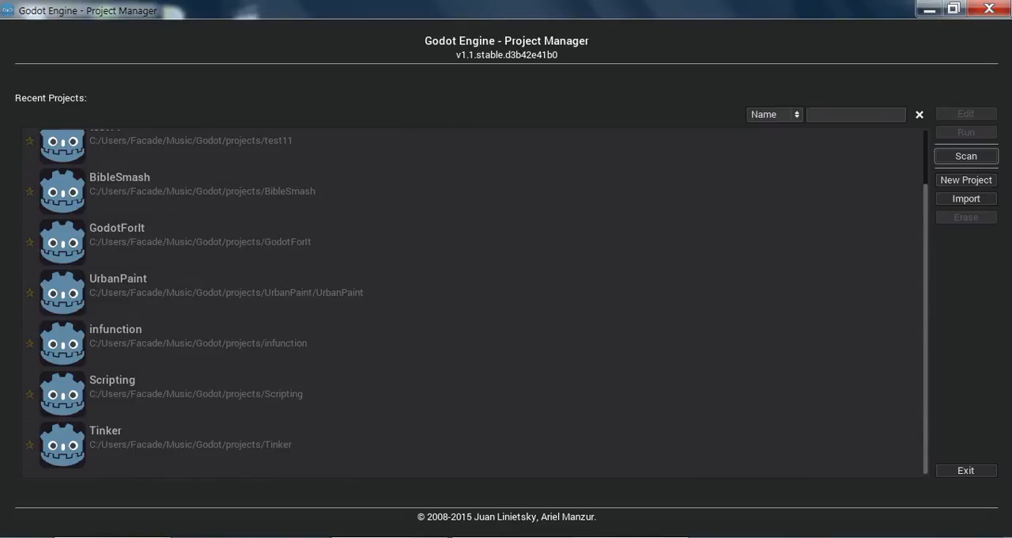
left_click(110, 537)
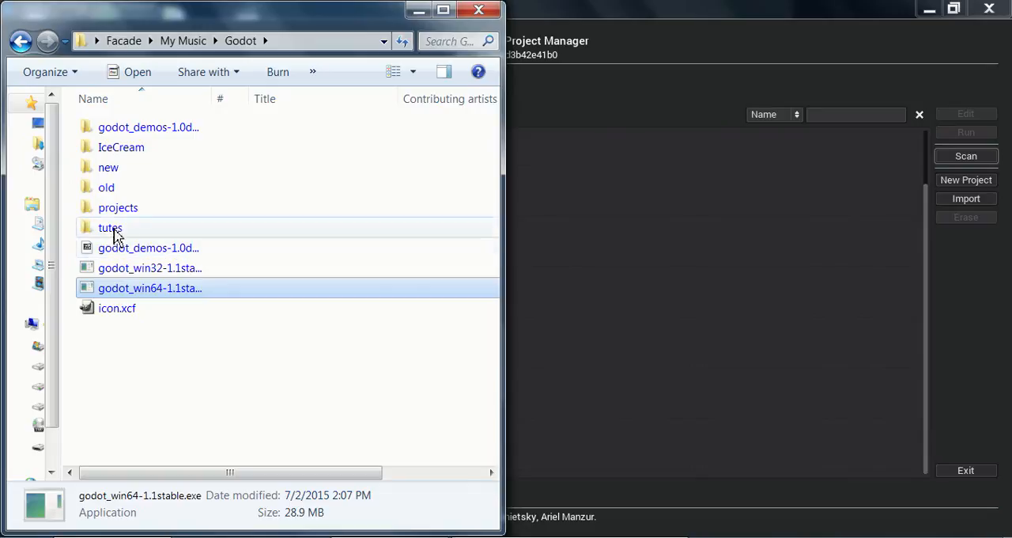
double_click(161, 129)
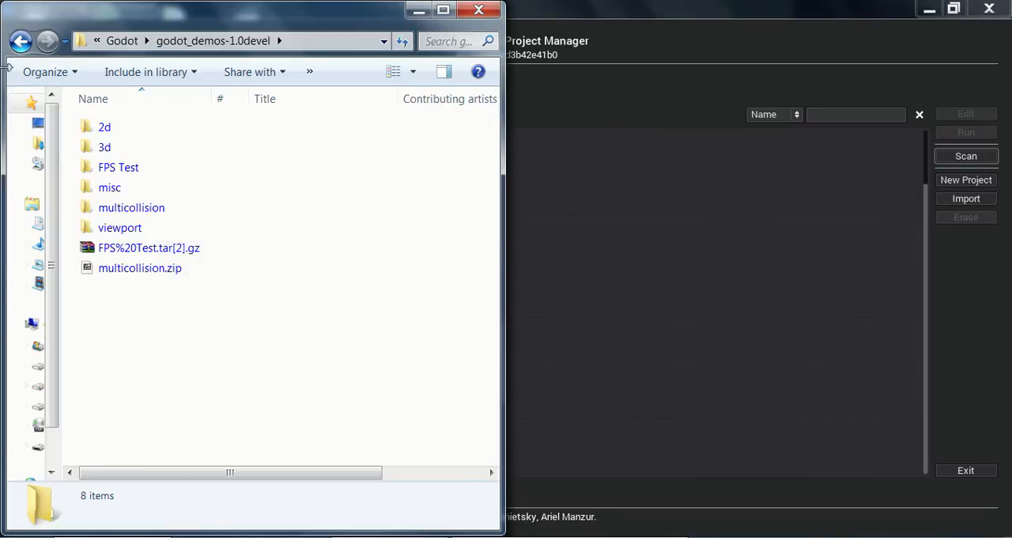
left_click(21, 41)
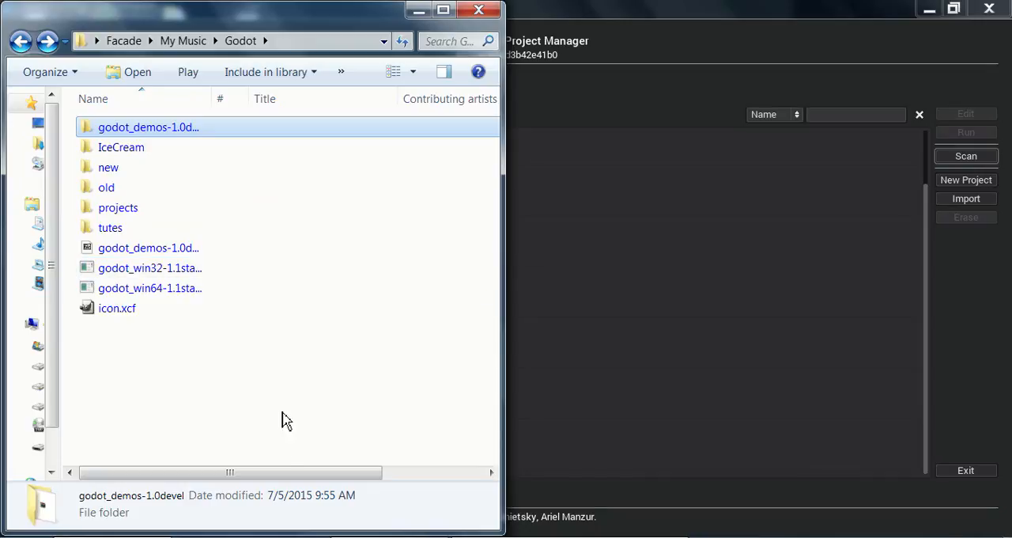
Step: Open the Skie project from the Project Manager and maximize its editor window
left_click(702, 11)
scroll(270, 193, "up", 1)
double_click(96, 150)
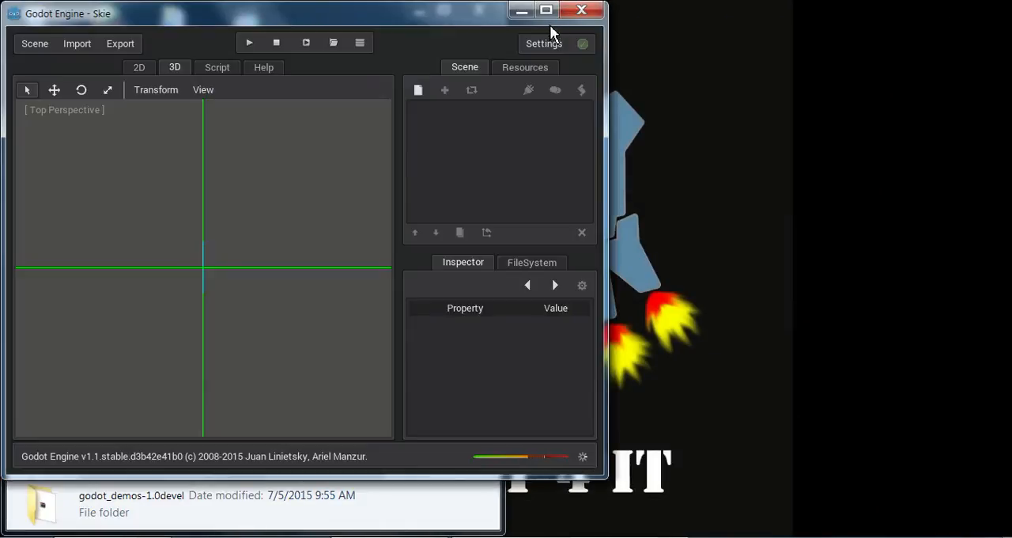
left_click_drag(464, 15, 734, 24)
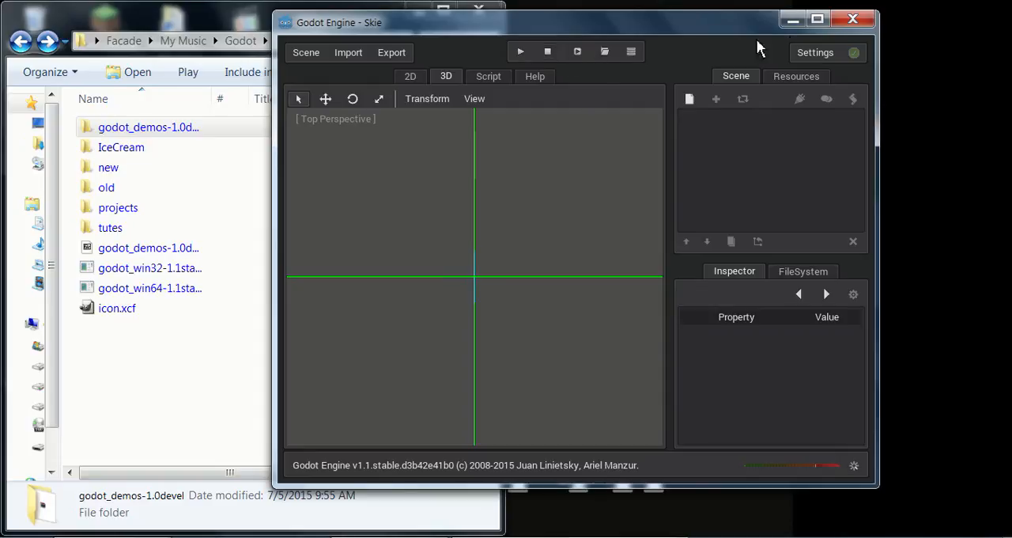
left_click(817, 18)
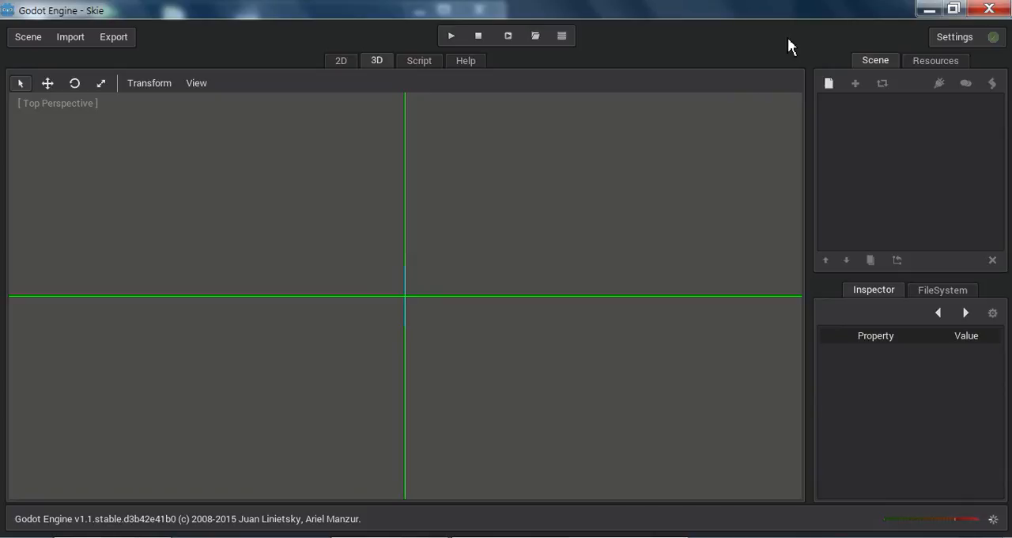
mouse_move(468, 297)
middle_mouse_down()
mouse_move(439, 346)
mouse_move(467, 294)
middle_mouse_up()
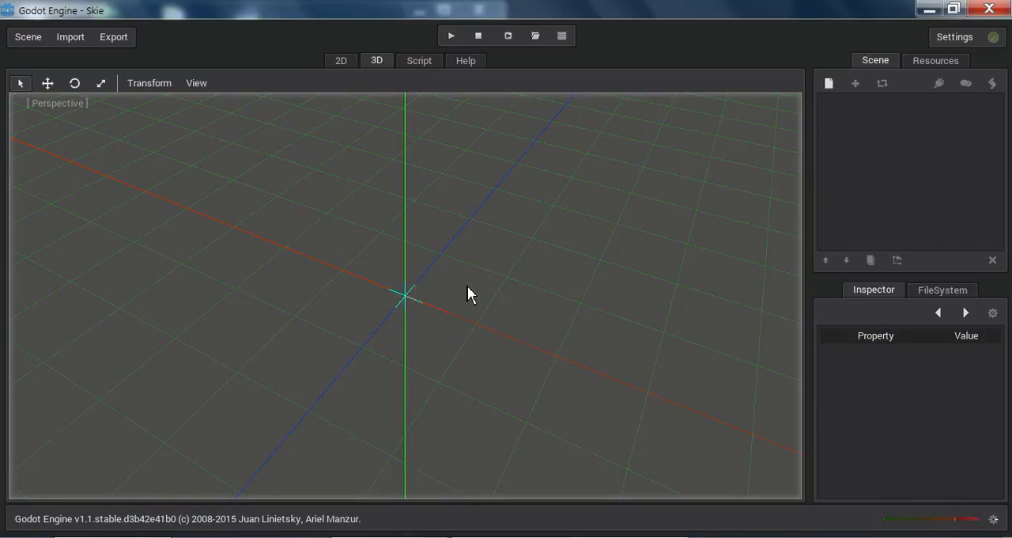
Step: Examine the contents of the Godot "new" folder in Windows Explorer and return to the Godot editor
left_click(929, 9)
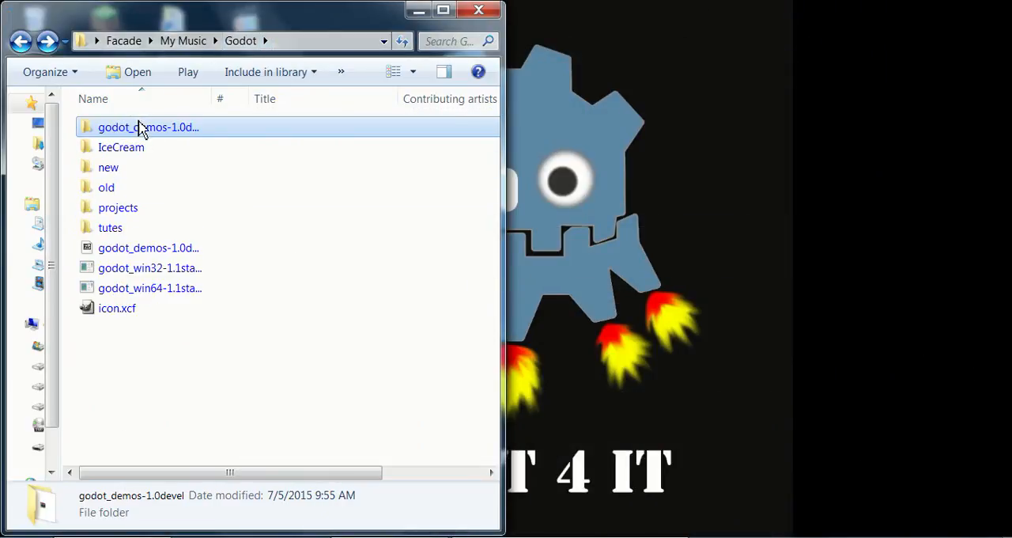
double_click(111, 176)
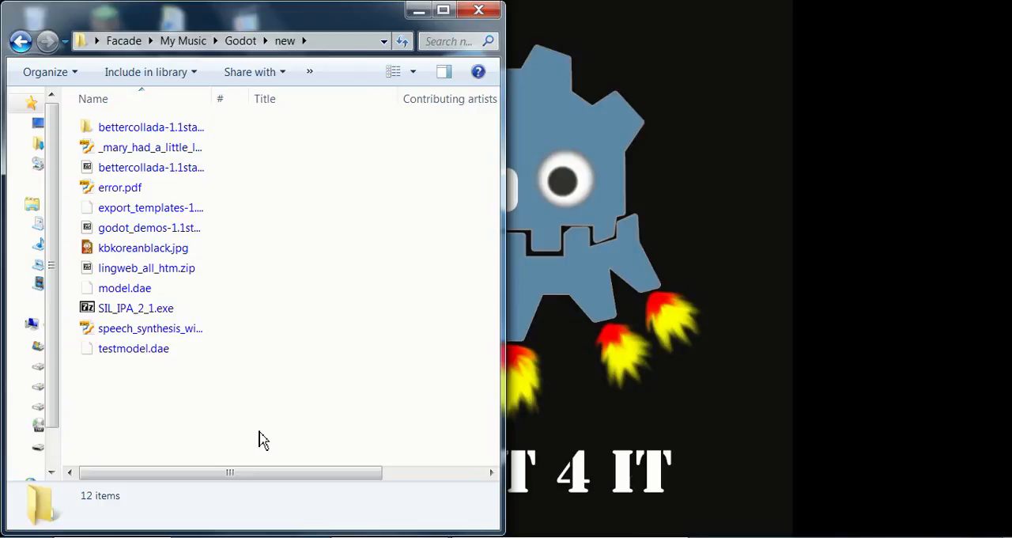
left_click(594, 528)
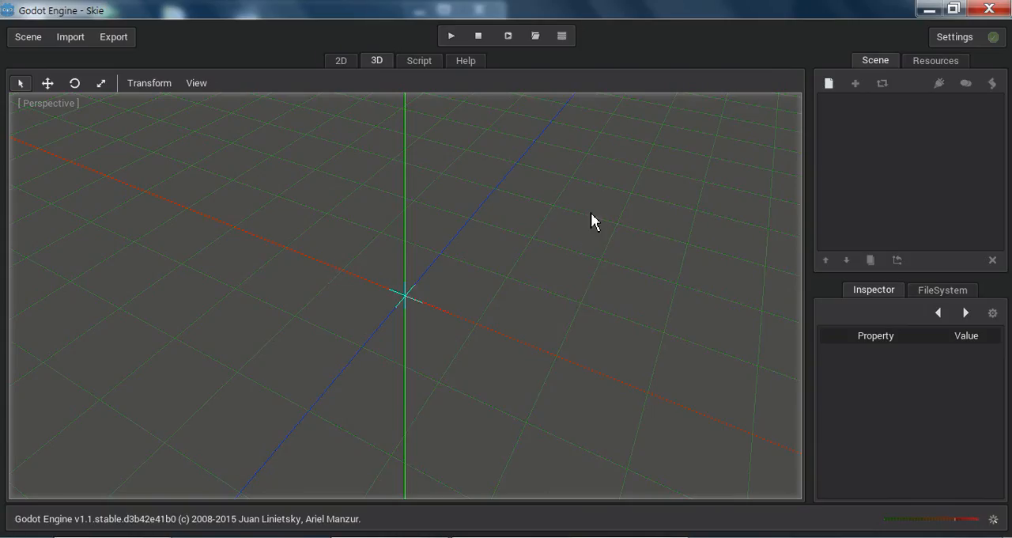
Step: View the Help class reference and the 2D and 3D workspaces, and orbit around the empty 3D scene
left_click(467, 62)
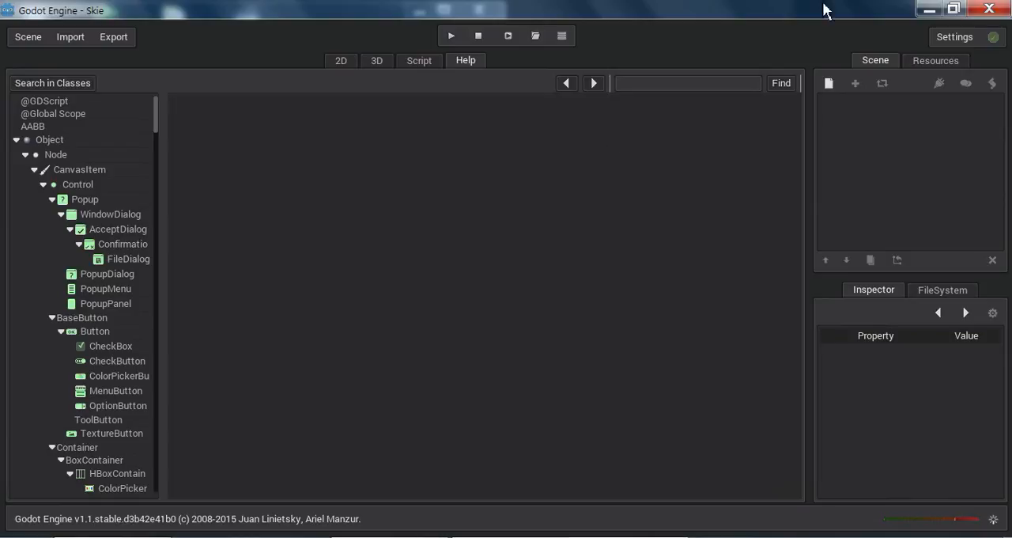
left_click(338, 61)
left_click(366, 63)
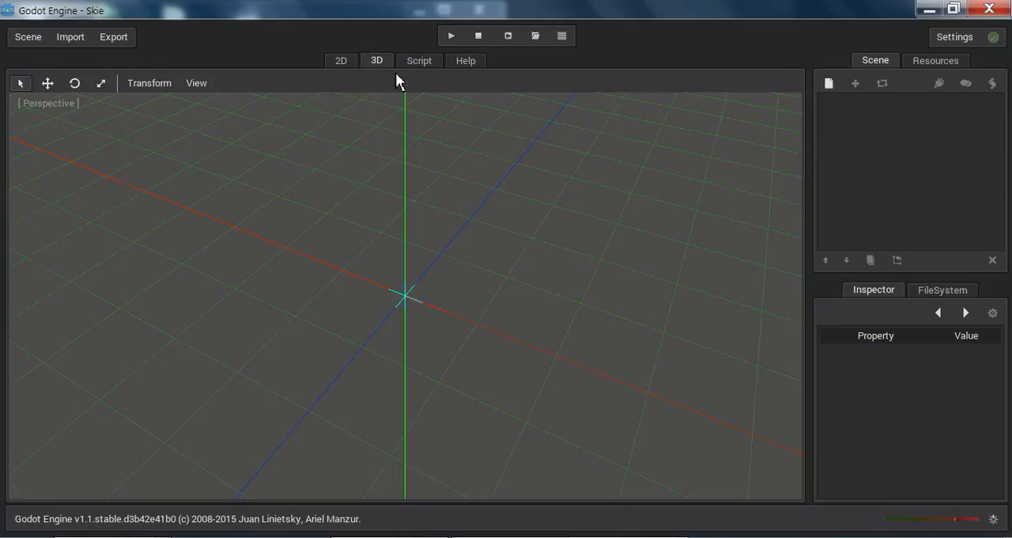
middle_click_drag(438, 179, 412, 308)
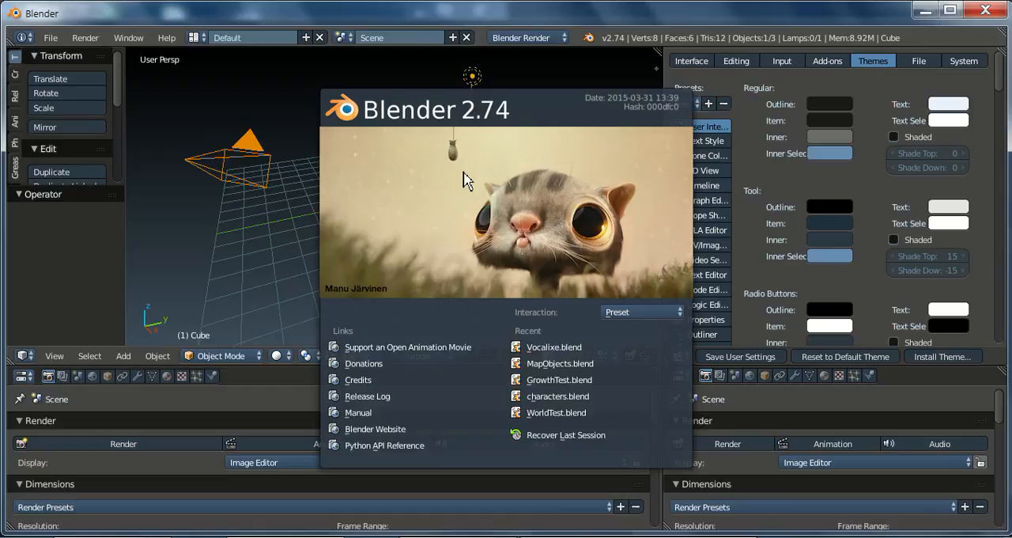
Step: In Blender, dismiss the splash screen, change the Properties editor below the theme preferences to the Logic Editor, and maximize it
left_click(486, 185)
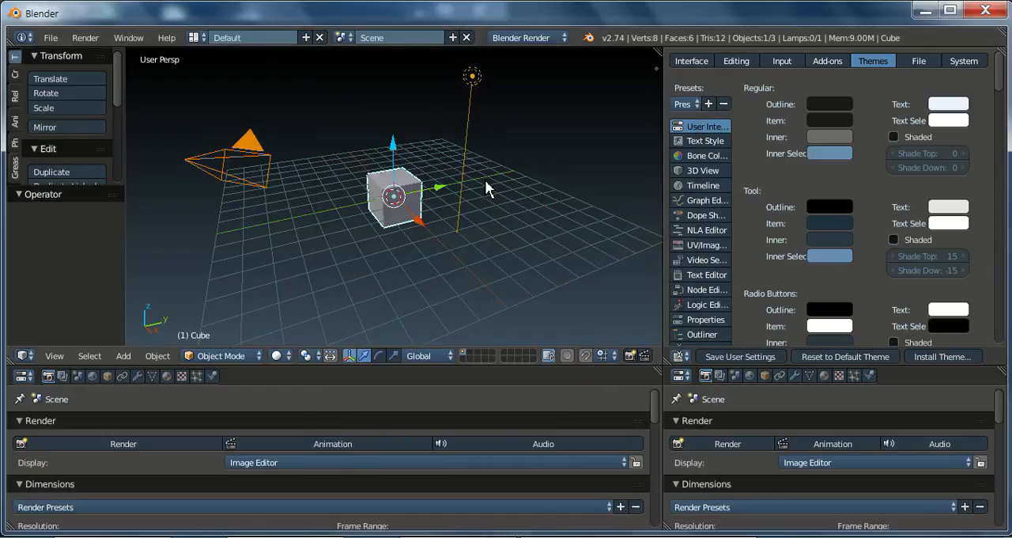
left_click(681, 376)
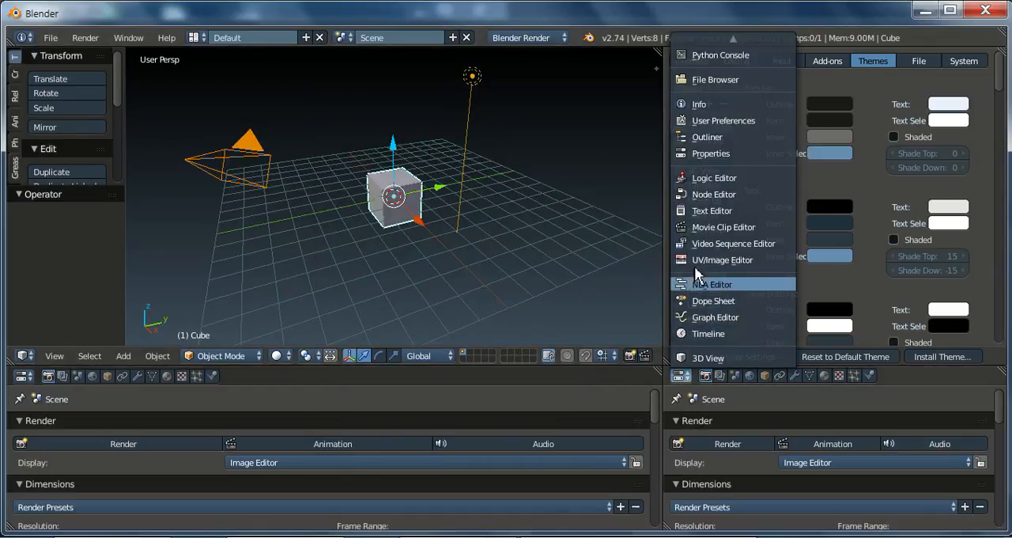
left_click(709, 178)
middle_click_drag(709, 417, 726, 415)
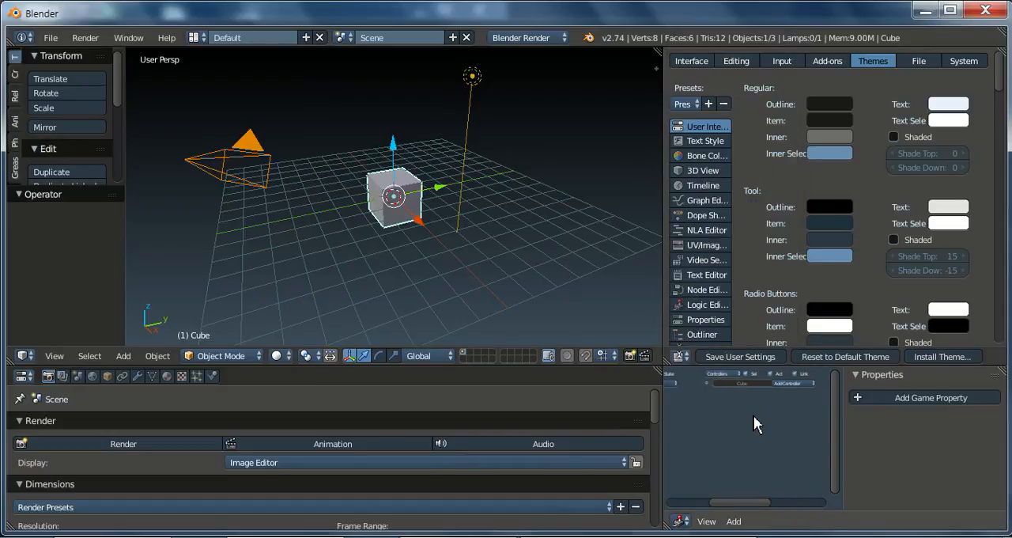
scroll(753, 415, "up", 6)
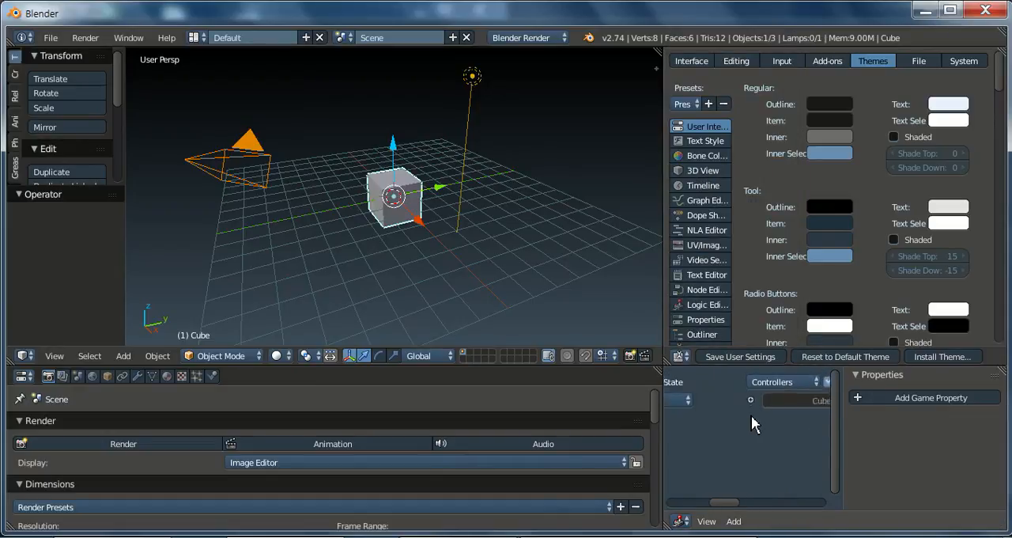
key("ctrl+Up")
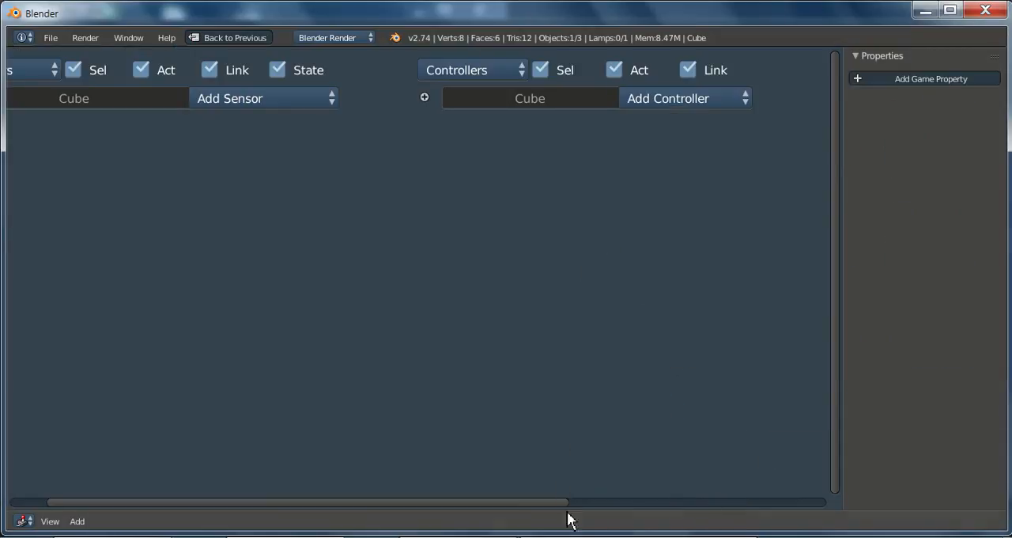
Step: Switch back to Godot, view the Script workspace and return to the 3D workspace
mouse_move(638, 535)
left_click(738, 464)
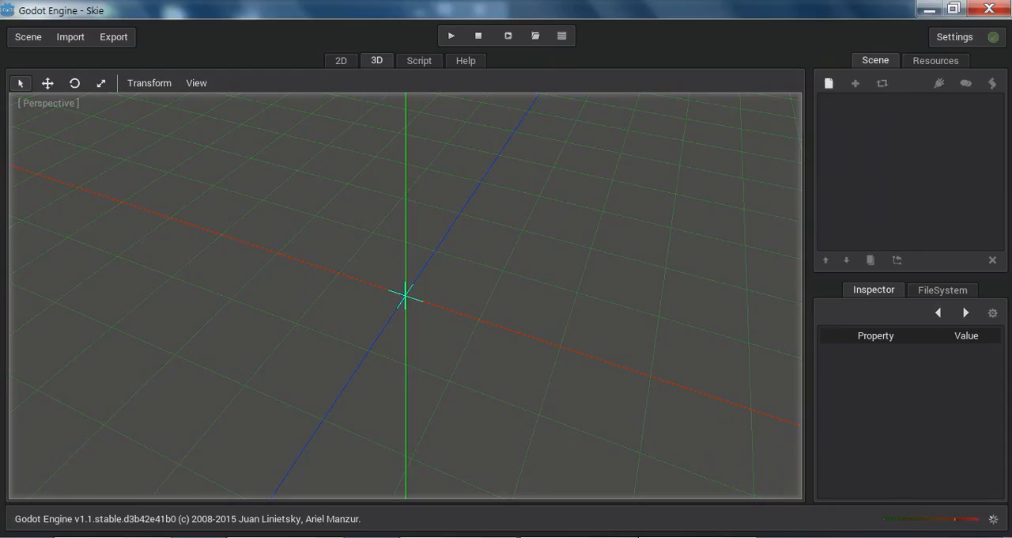
left_click(413, 60)
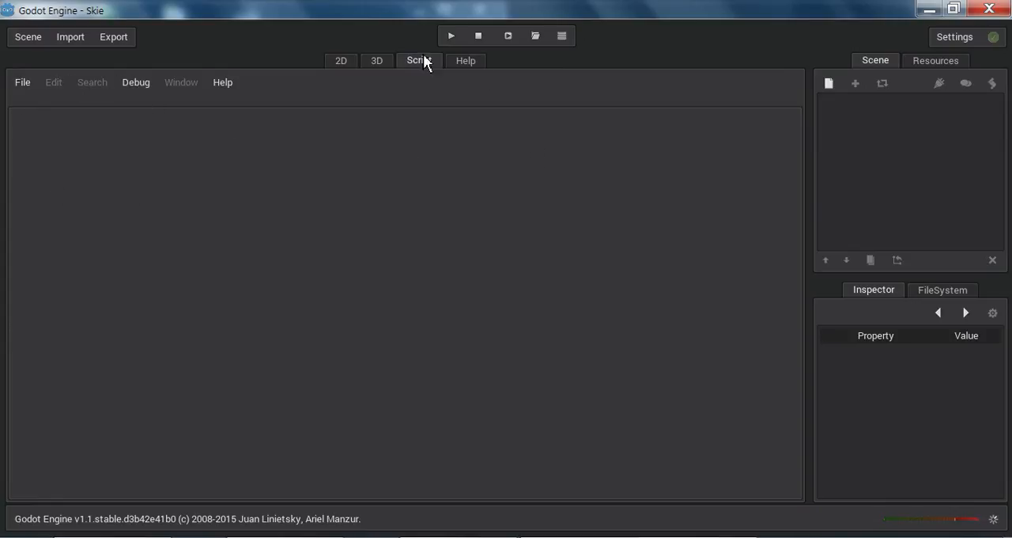
left_click(369, 60)
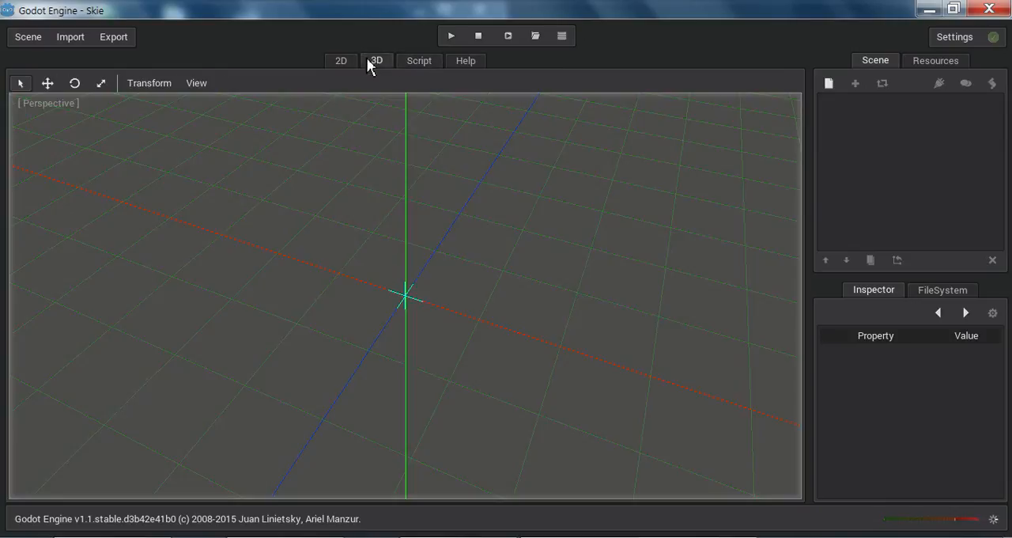
Step: Return to Blender, restore the multi-editor layout from the maximized Logic Editor, and look at the file export options
left_click(928, 10)
middle_click_drag(427, 168, 715, 229)
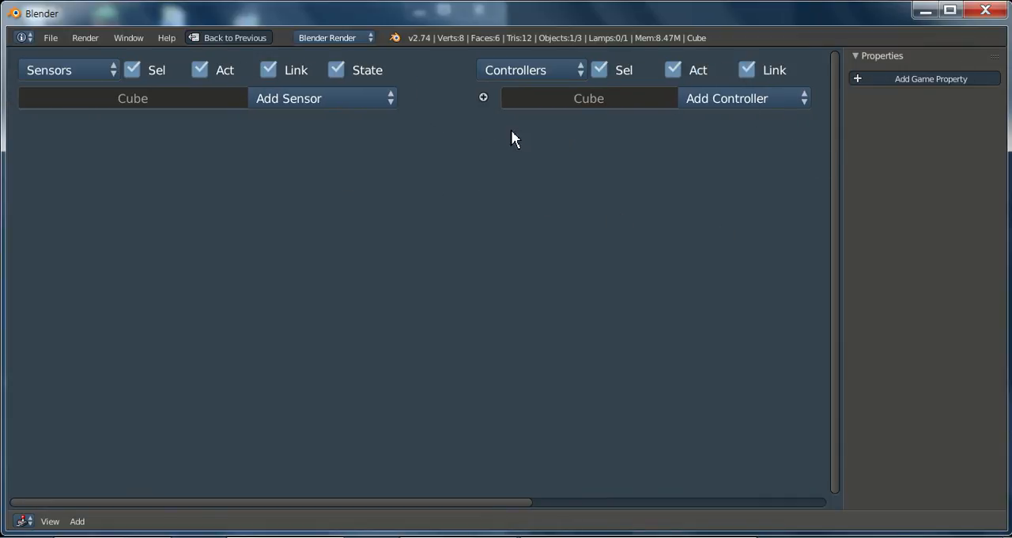
key("ctrl+Up")
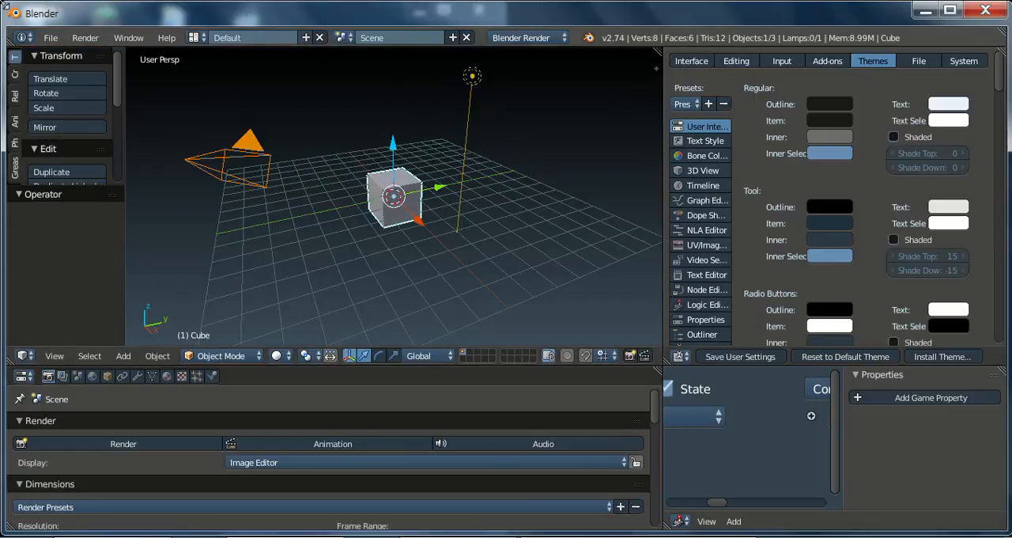
left_click(49, 39)
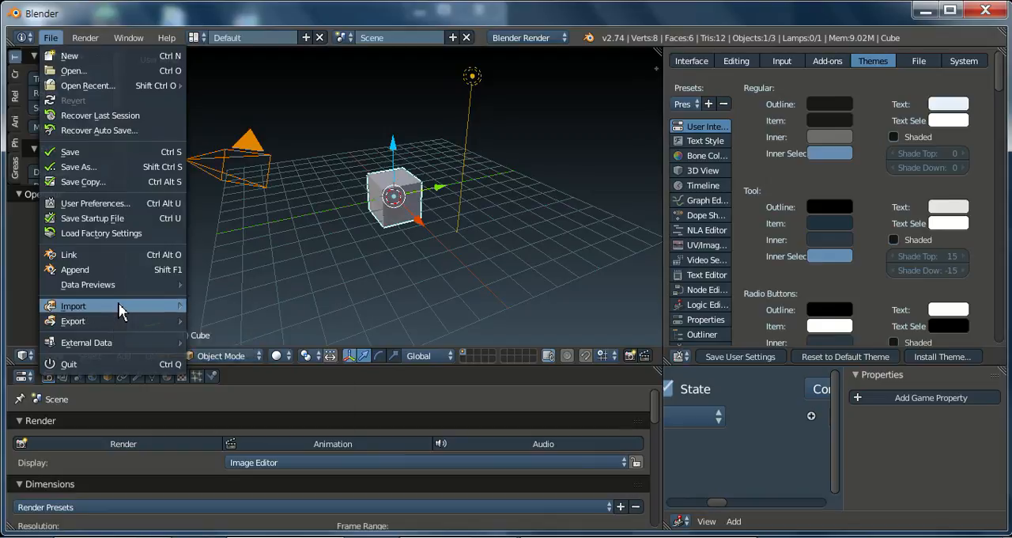
left_click(119, 325)
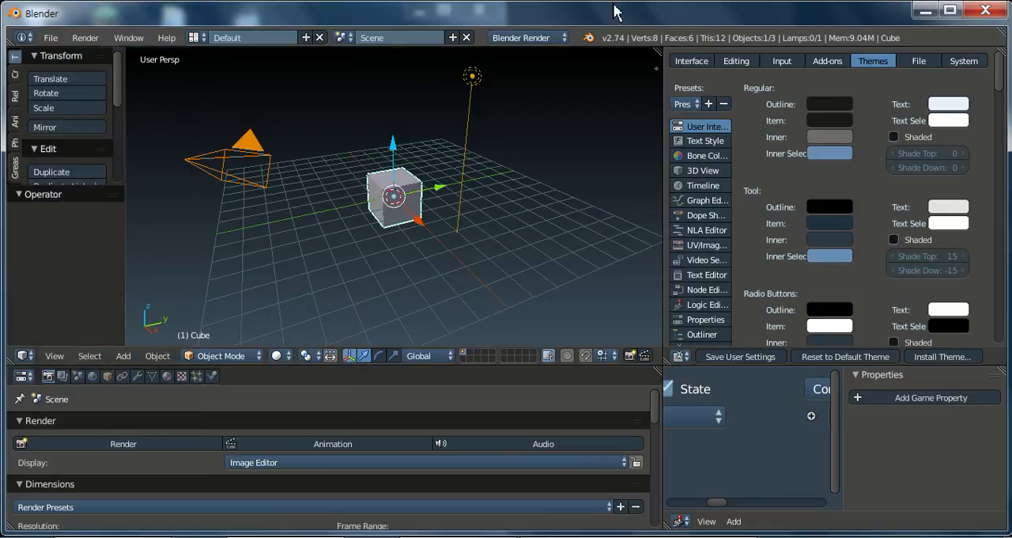
Step: Minimize Blender and snap the Windows Explorer window to the right half of the desktop
left_click(924, 11)
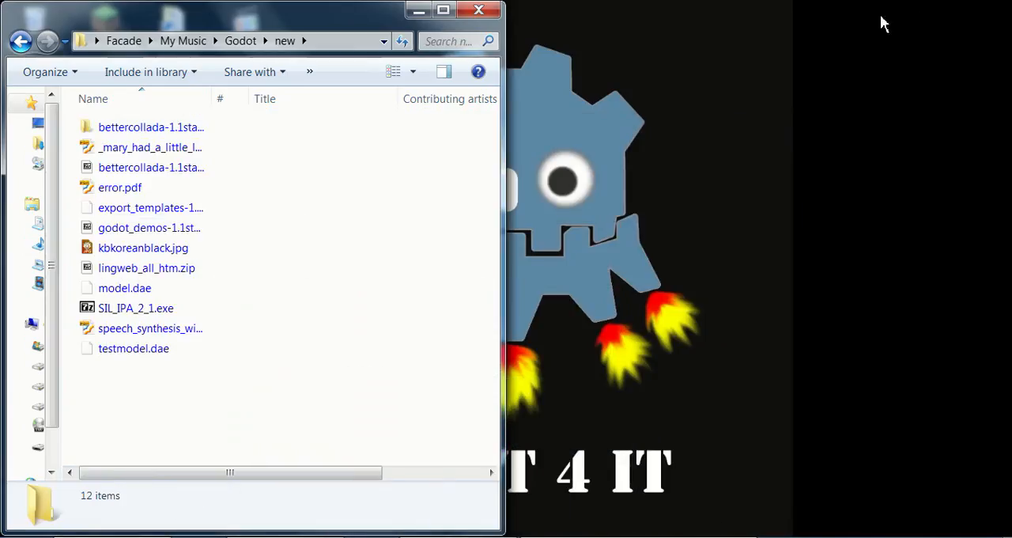
left_click_drag(256, 18, 1008, 62)
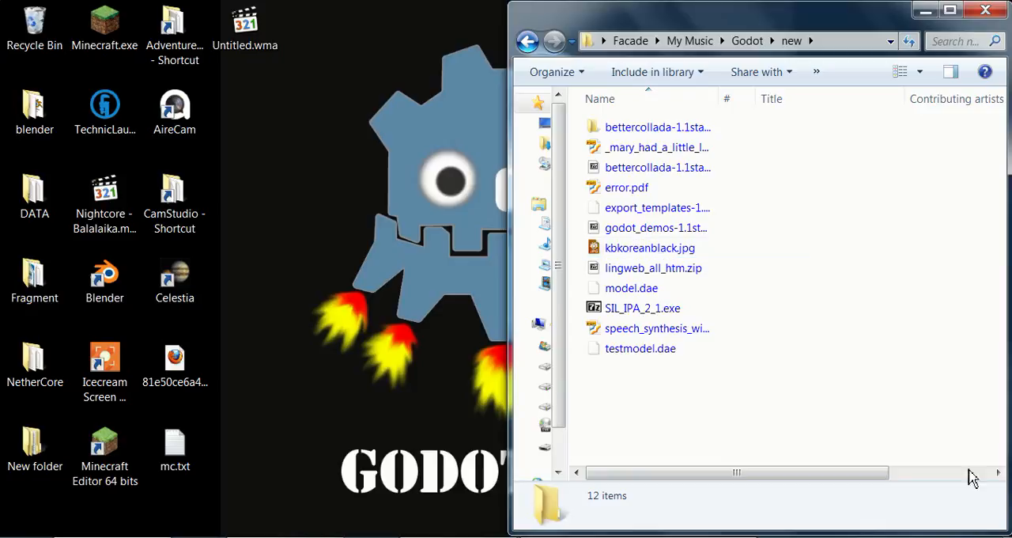
Step: Bring up Godot, minimize it again, and open Local Disk (C:) in a second Windows Explorer window
left_click(660, 537)
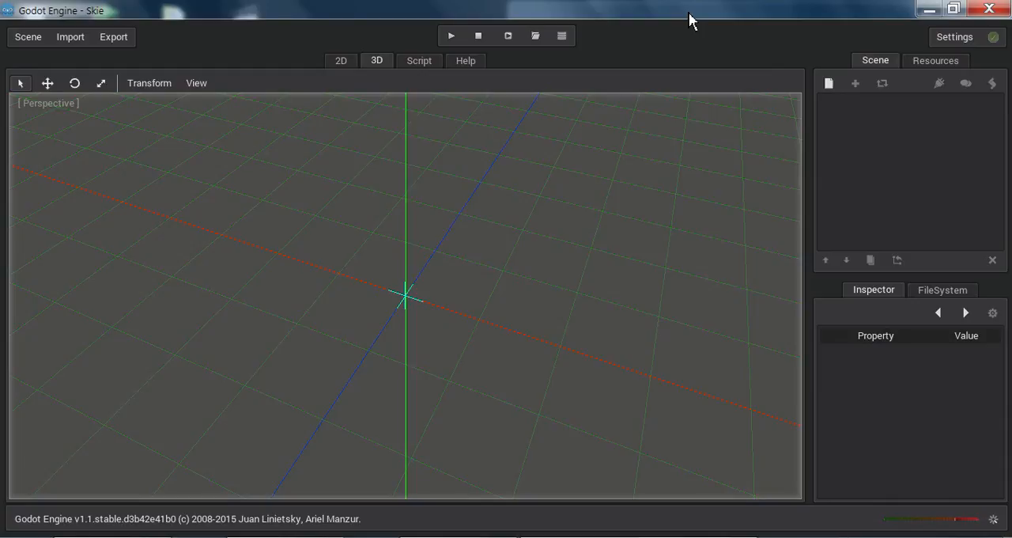
left_click(929, 9)
left_click(31, 520)
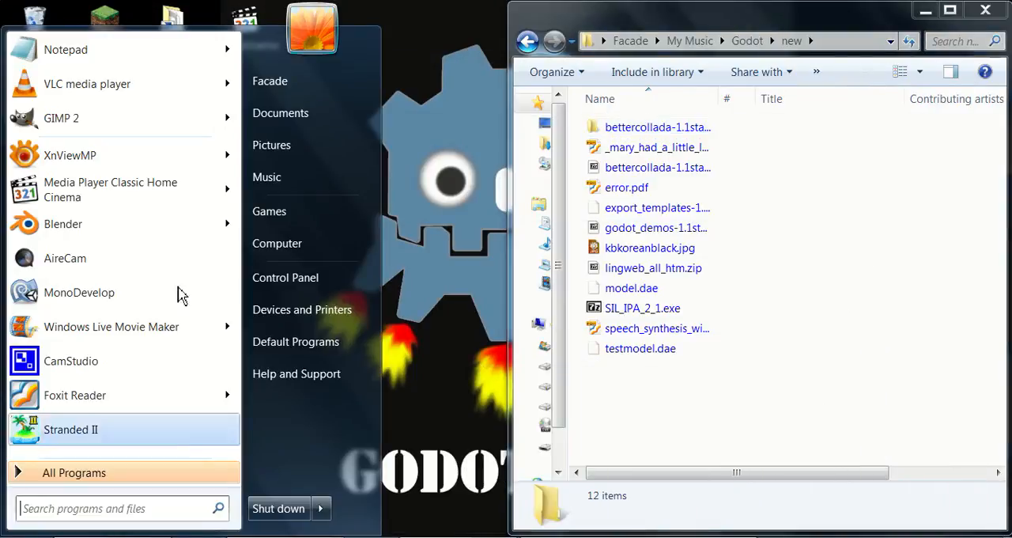
left_click(276, 244)
double_click(253, 170)
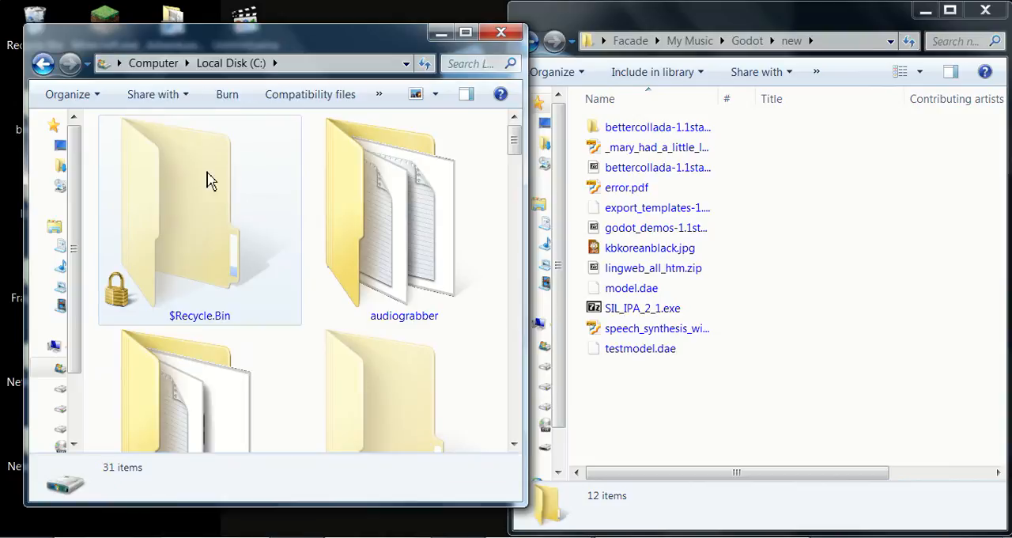
Step: Open the Program Files folder on the C: drive, leaving Program Files (x86) if it is entered by mistake
left_click(219, 245)
scroll(220, 247, "down", 1)
scroll(221, 253, "down", 3)
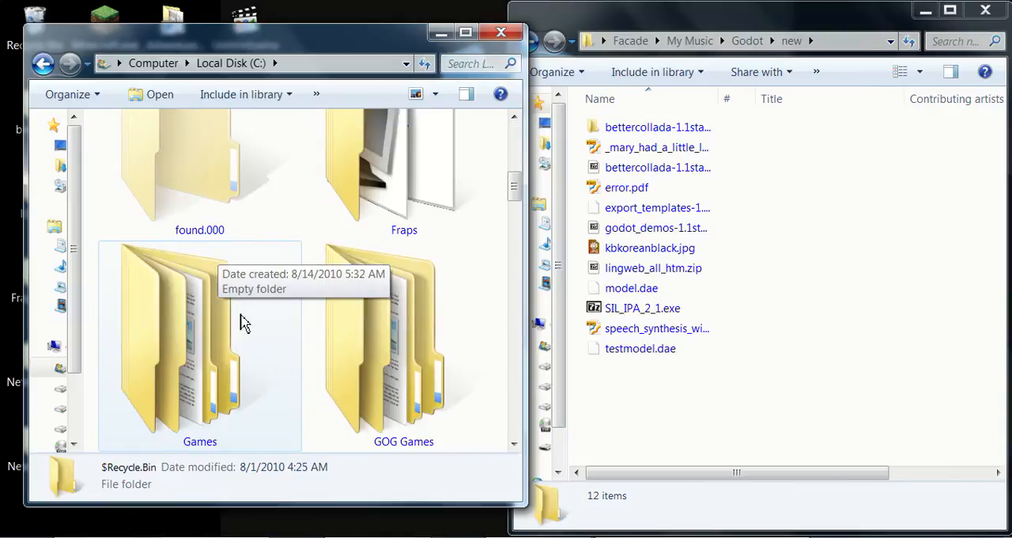
scroll(241, 320, "down", 5)
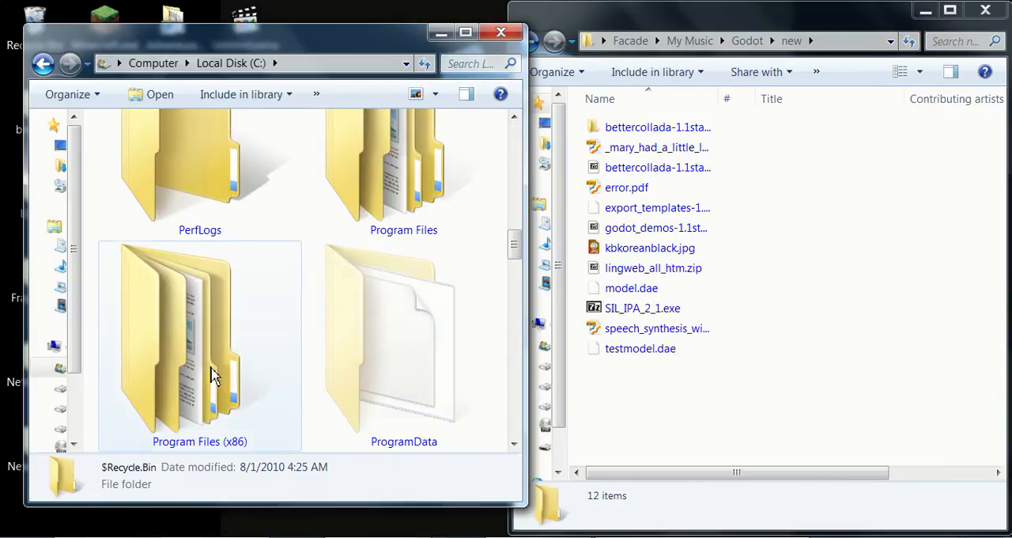
double_click(194, 370)
left_click(43, 63)
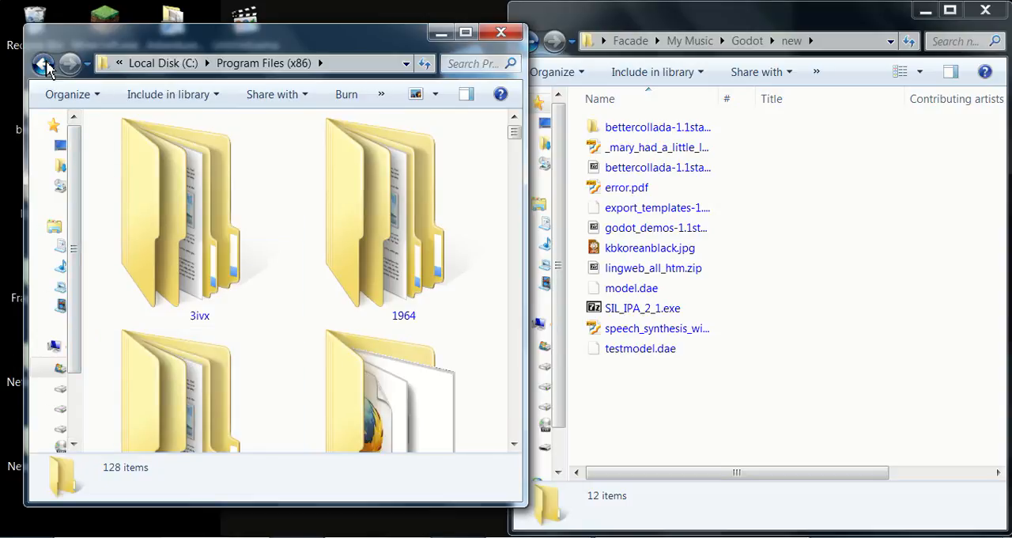
double_click(407, 187)
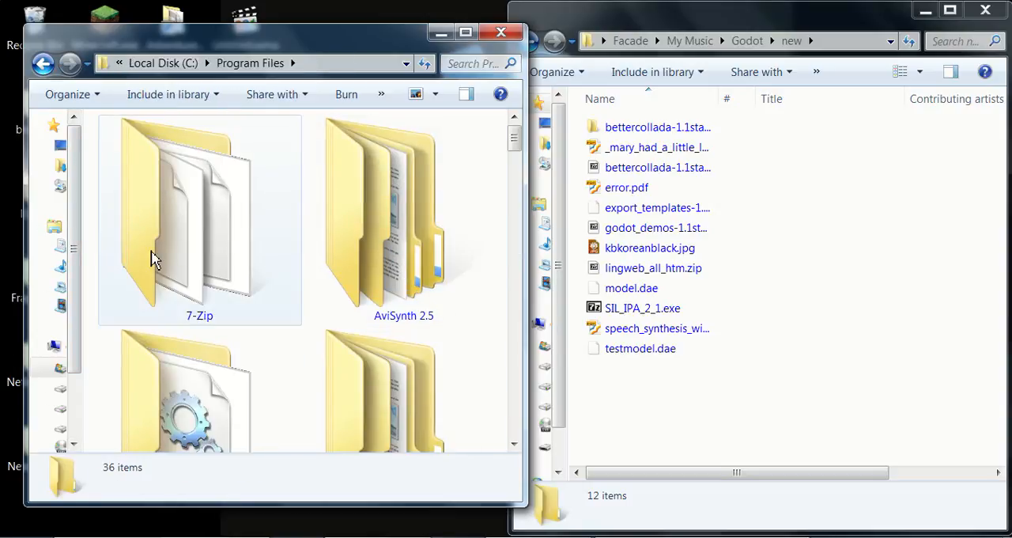
Step: Open the Blender folder inside Blender Foundation
left_click(210, 253)
scroll(214, 277, "down", 1)
double_click(452, 362)
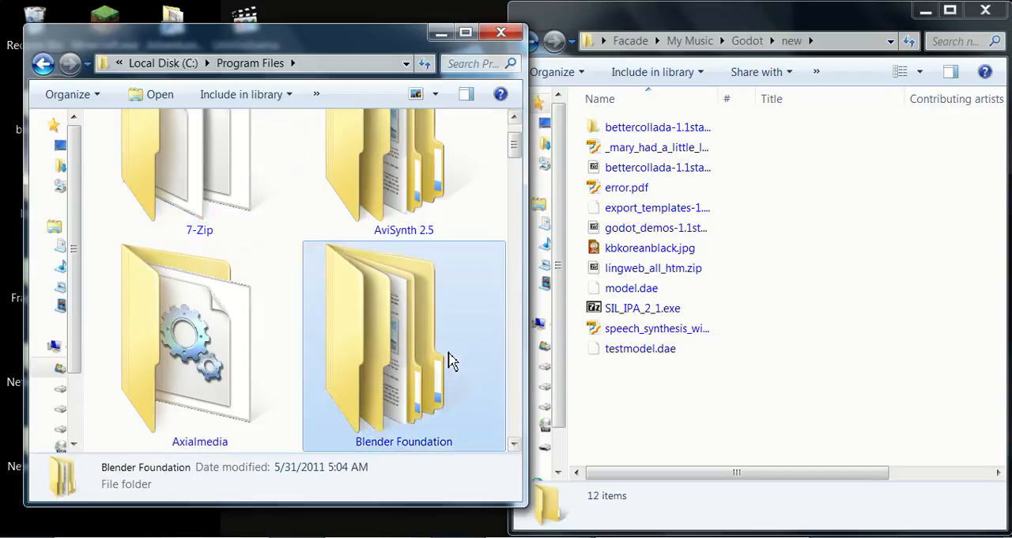
double_click(176, 206)
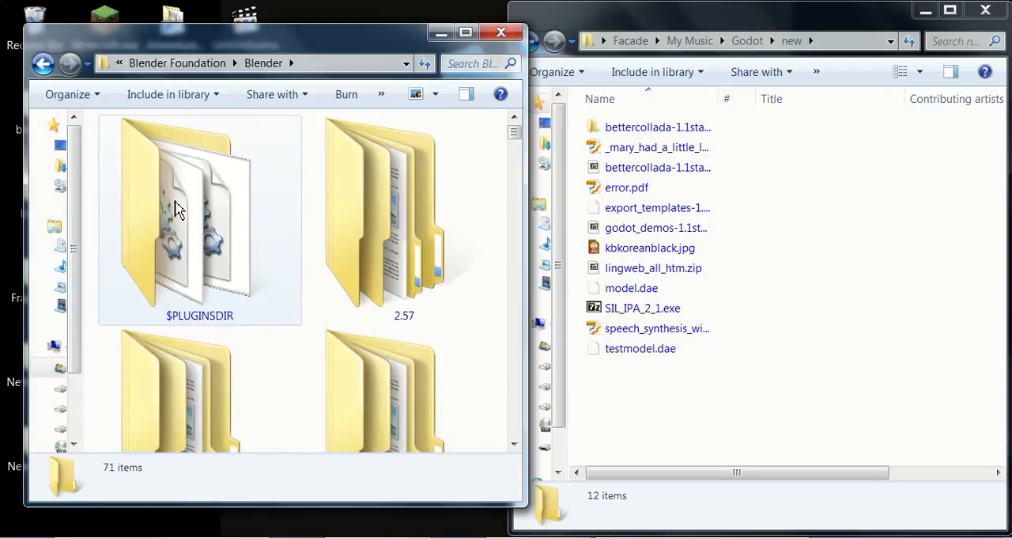
Step: Look through the Blender folder's contents and snap its window beside the Godot downloads window
left_click(211, 261)
scroll(210, 261, "down", 3)
scroll(219, 295, "down", 3)
scroll(222, 301, "down", 1)
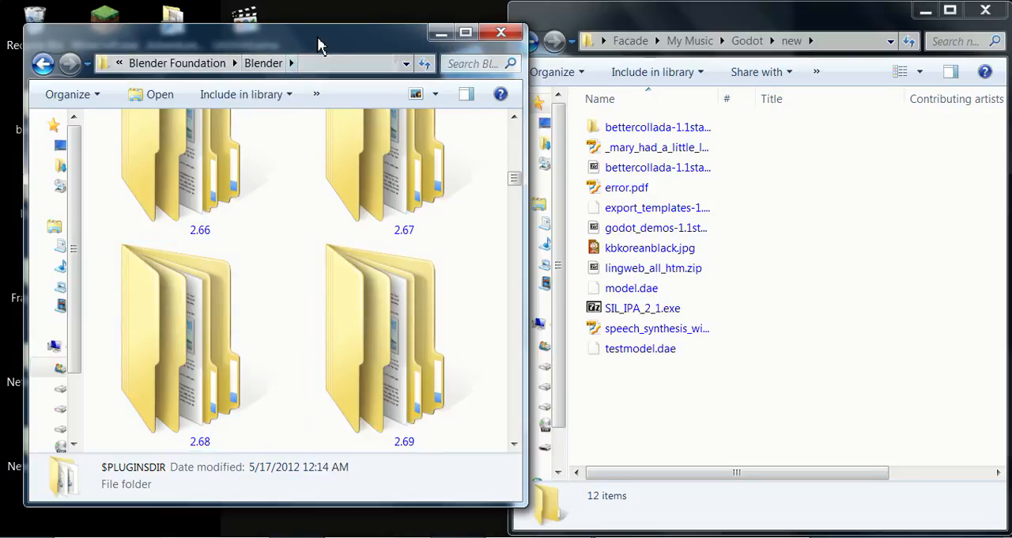
left_click_drag(320, 38, 0, 39)
Step: Find the 2.74 version folder in the Blender installation and open it
scroll(303, 234, "up", 5)
scroll(304, 243, "up", 3)
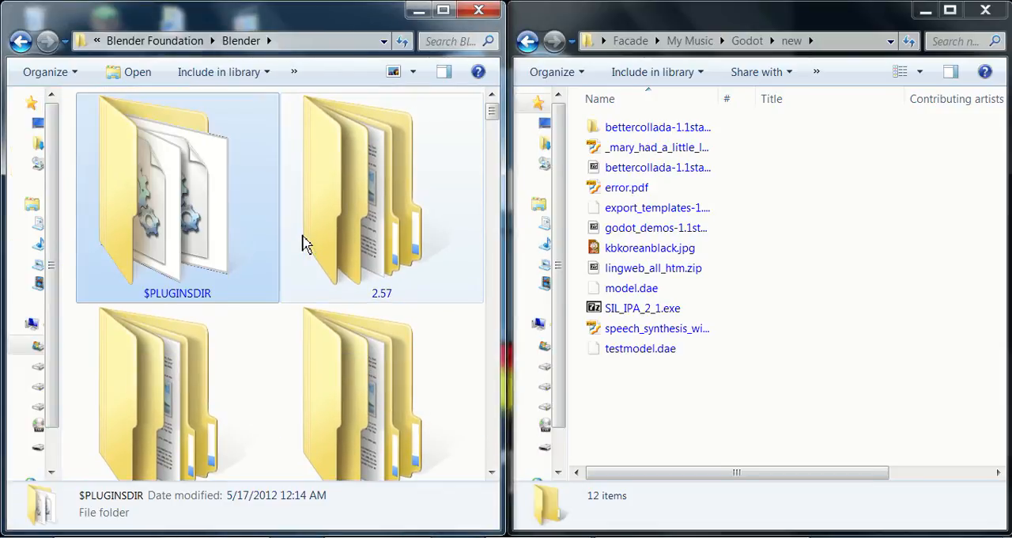
scroll(271, 255, "down", 4)
scroll(271, 256, "down", 6)
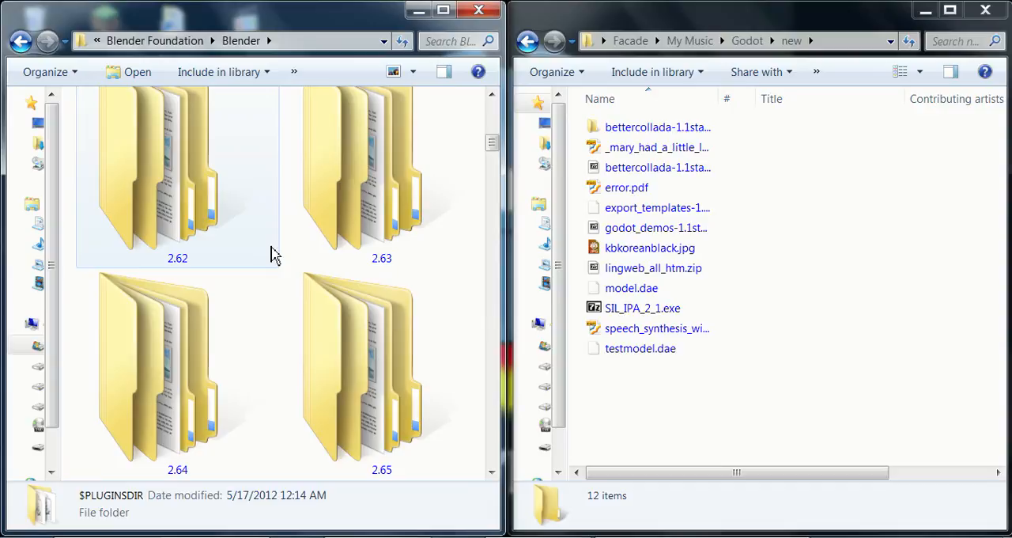
scroll(271, 255, "down", 3)
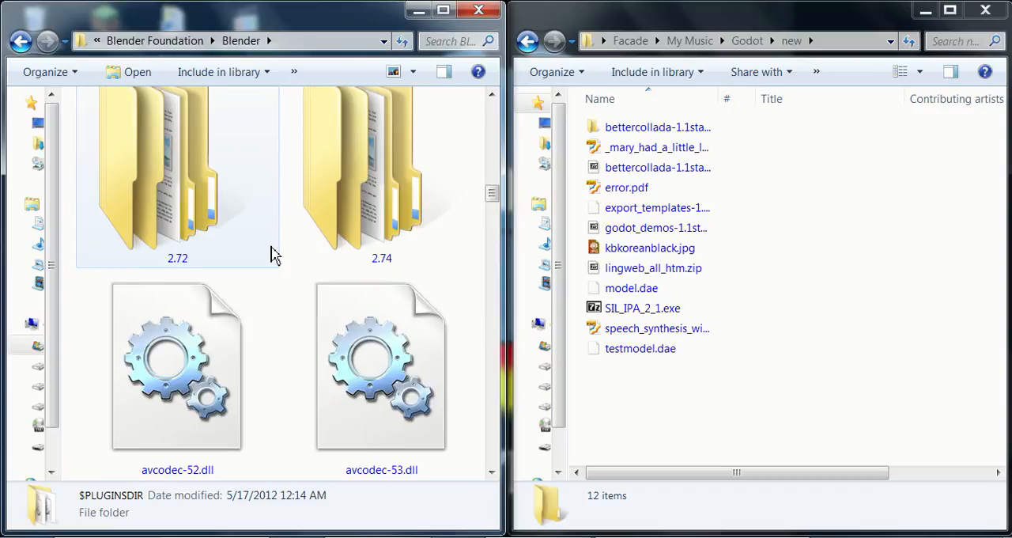
double_click(407, 171)
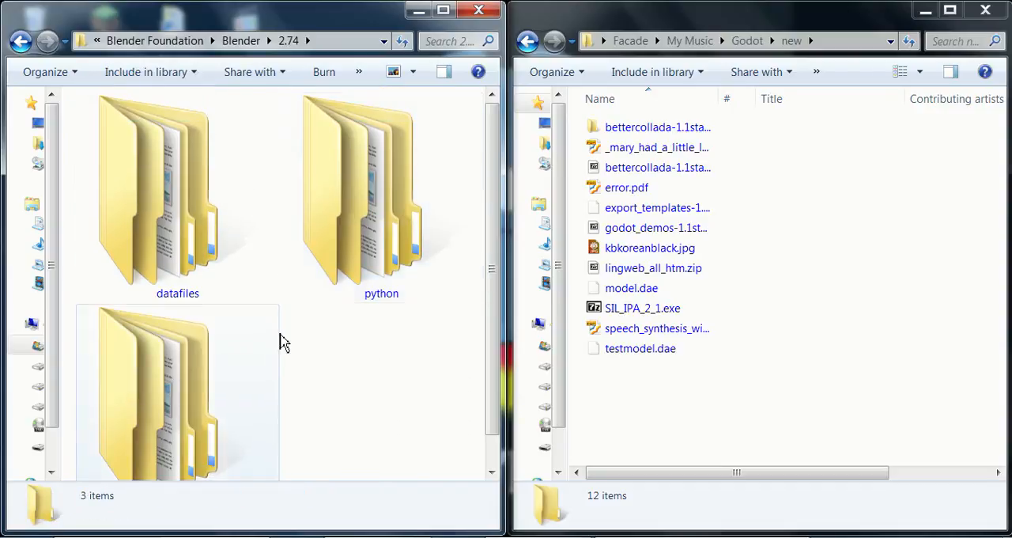
scroll(355, 266, "down", 1)
left_click(364, 238)
double_click(363, 237)
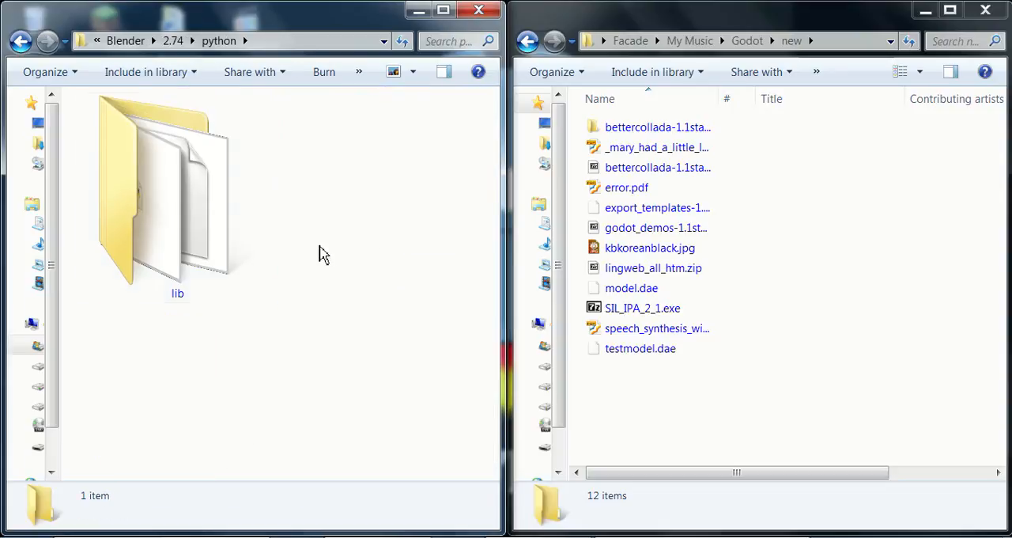
left_click(21, 41)
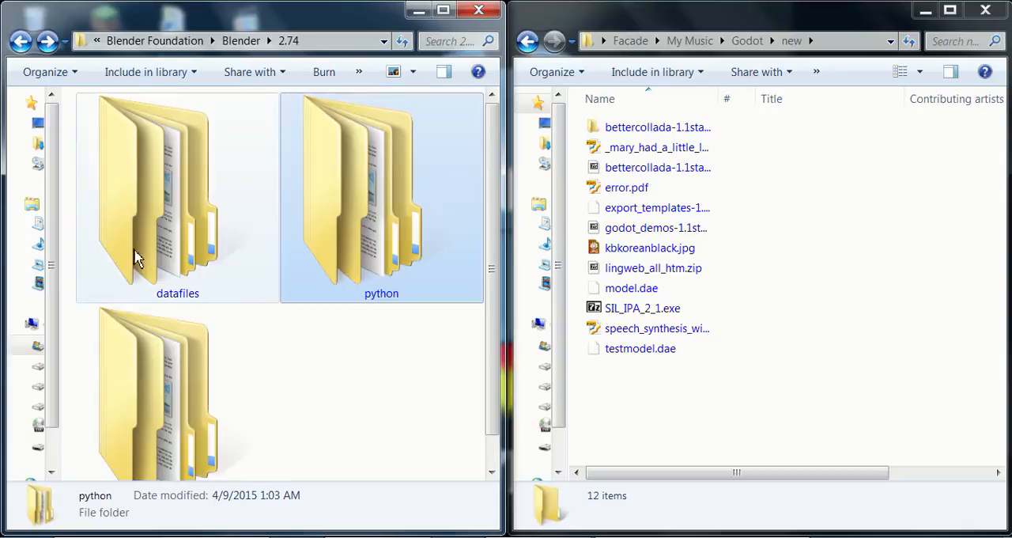
Step: Open the scripts folder of Blender 2.74 and go into its addons folder
scroll(158, 300, "down", 1)
double_click(174, 346)
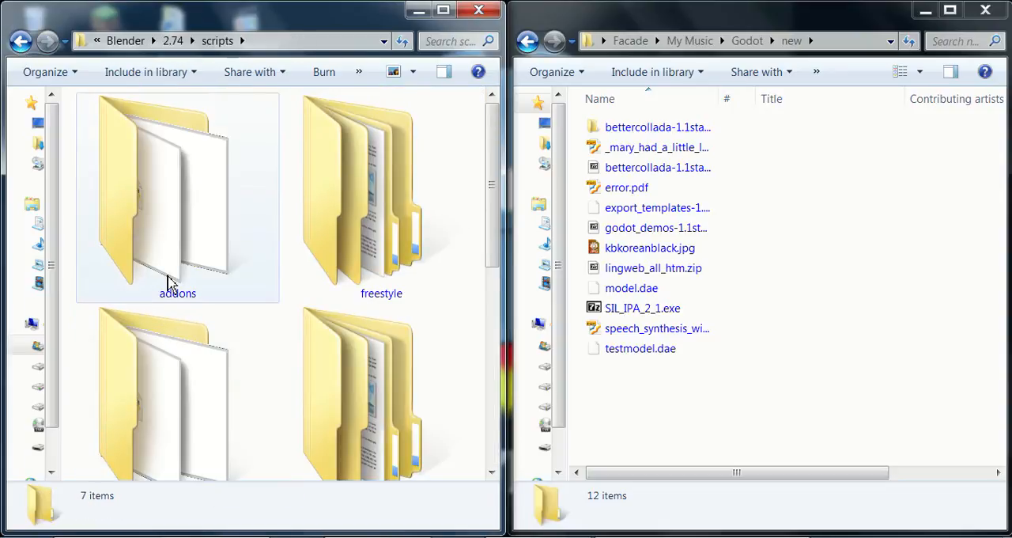
scroll(178, 237, "down", 1)
double_click(187, 208)
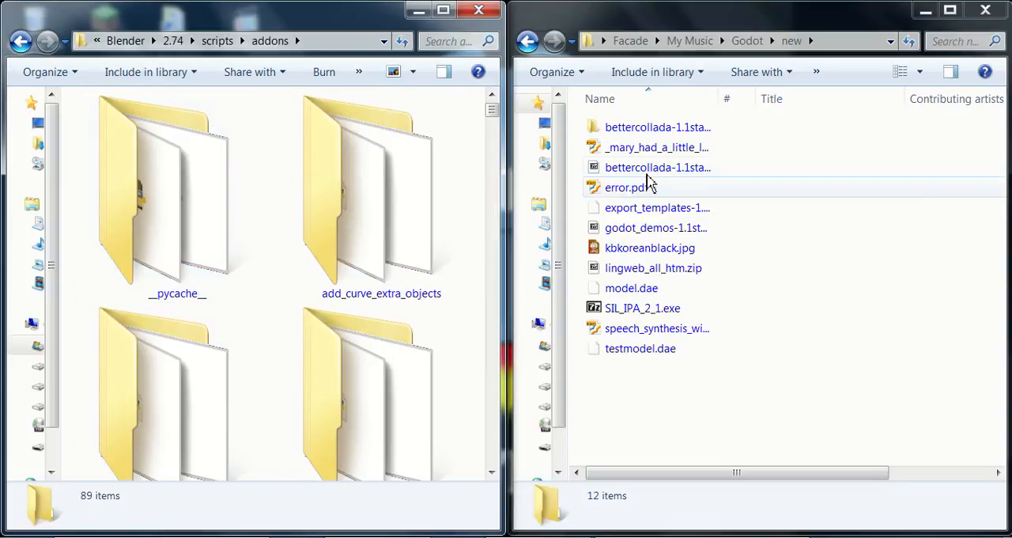
Step: Copy io_scene_dae and godot_export_manager.py from bettercollada-1.1stable into Blender's addons folder, allowing TeraCopy to make changes
double_click(652, 131)
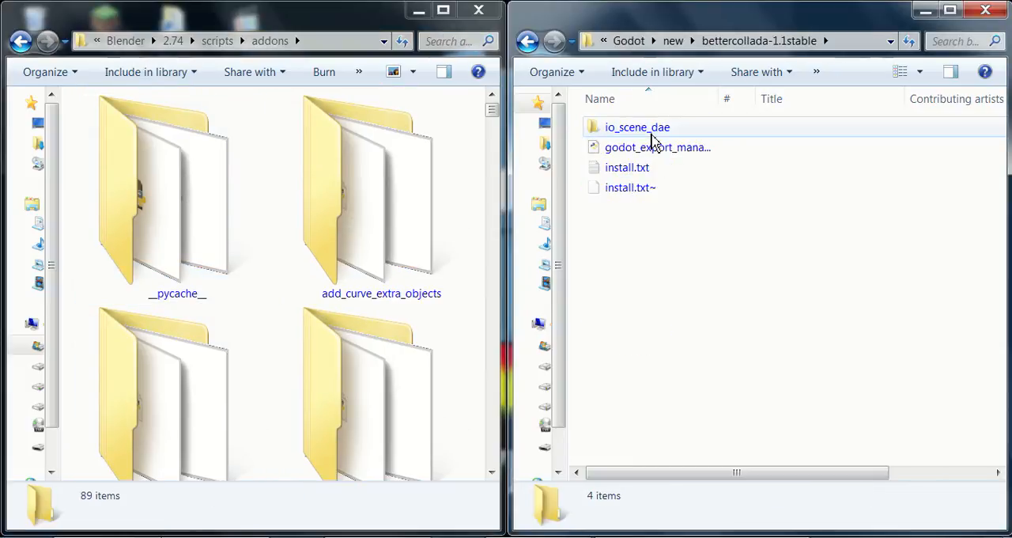
left_click(711, 158)
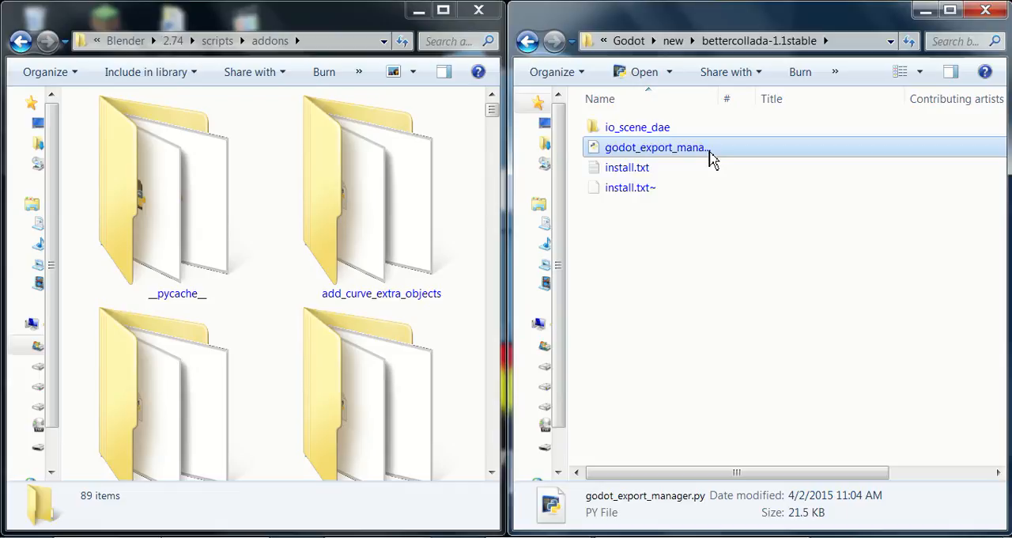
left_click(667, 134, "ctrl")
left_click_drag(666, 136, 345, 512)
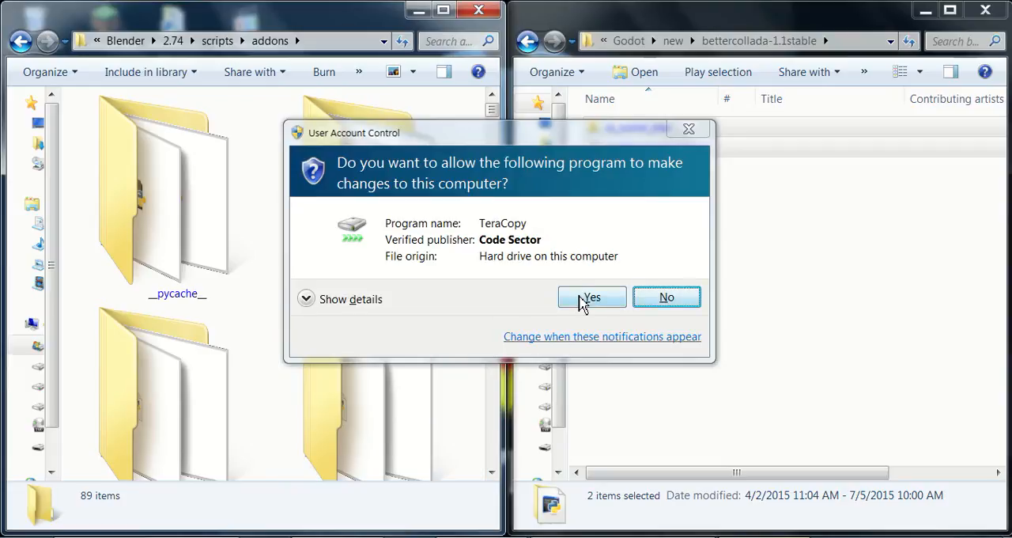
left_click(590, 297)
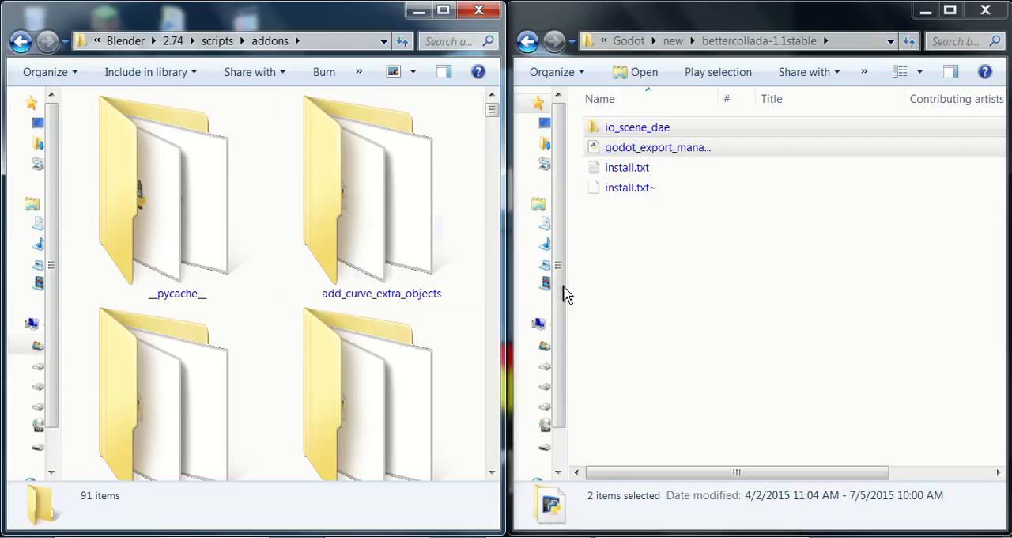
Step: Search the addons folder for "godot" to check the copied exporter files, and return to the full folder listing
scroll(387, 229, "down", 1)
scroll(387, 291, "down", 6)
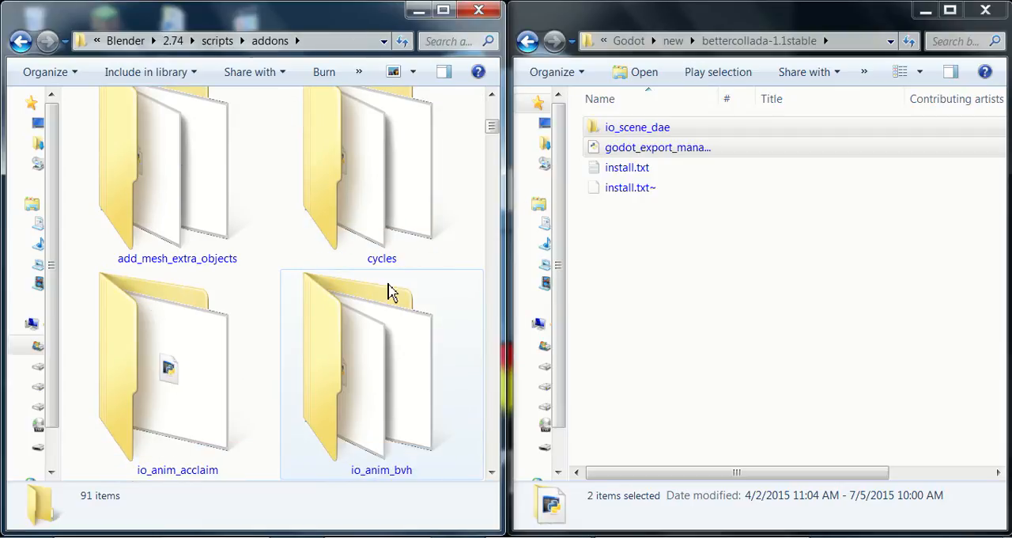
scroll(387, 291, "down", 2)
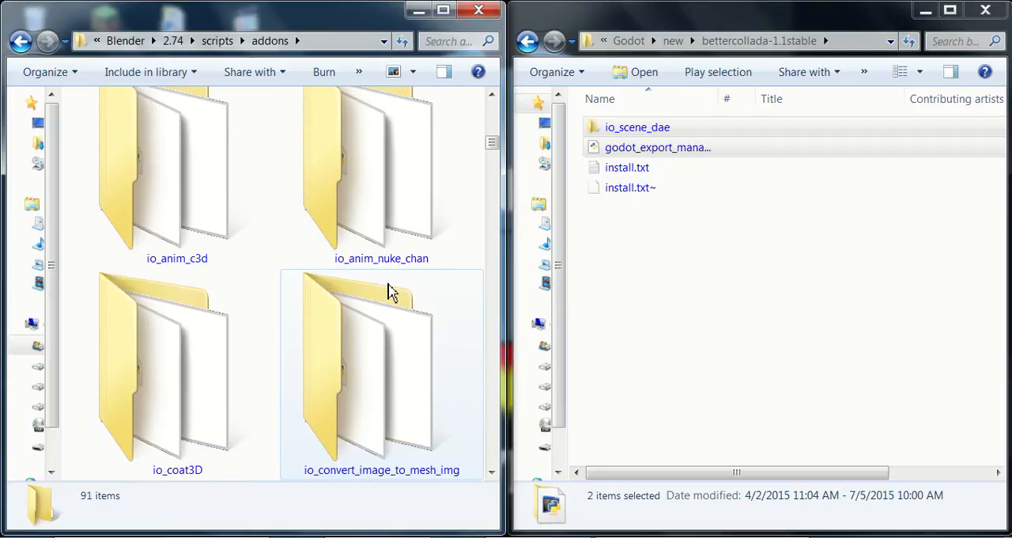
left_click(454, 41)
type("godot")
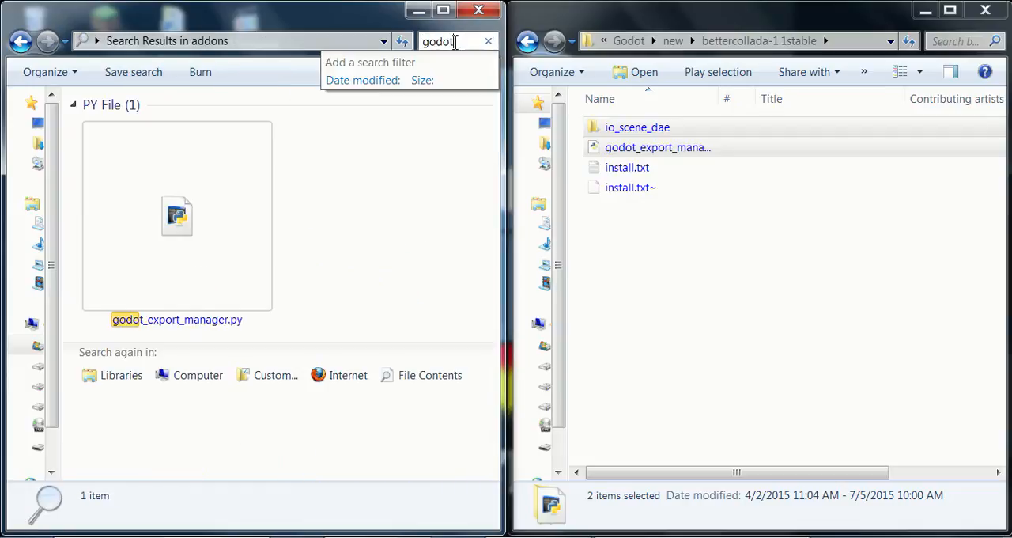
left_click(21, 41)
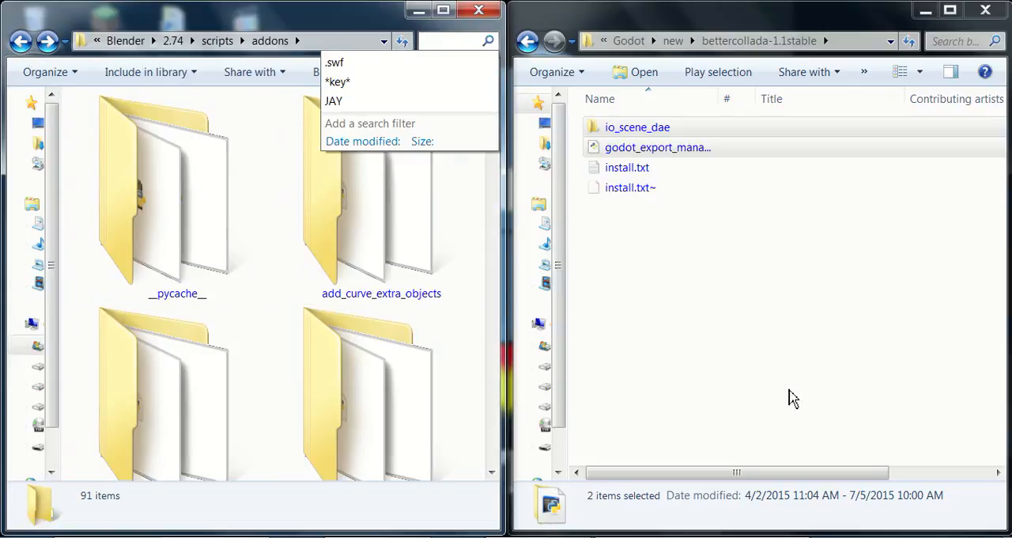
Step: Open a new Blender window, dismiss the splash screen, and look at the file export options
left_click(822, 396)
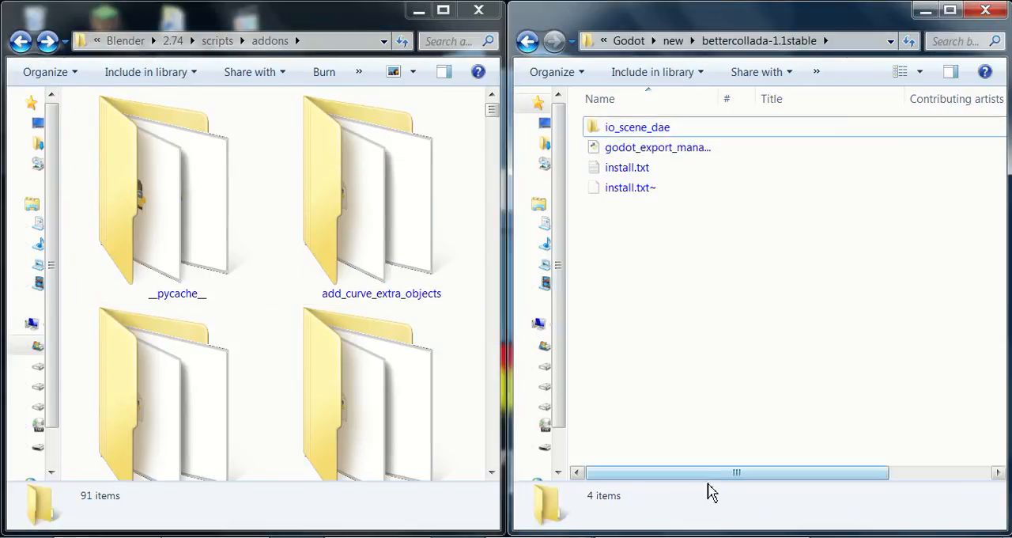
right_click(359, 532)
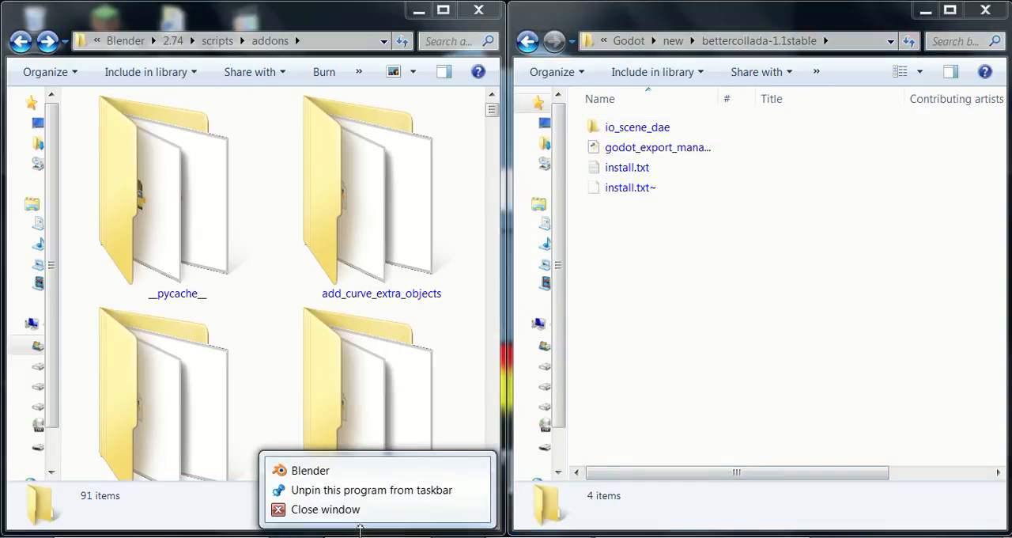
left_click(356, 470)
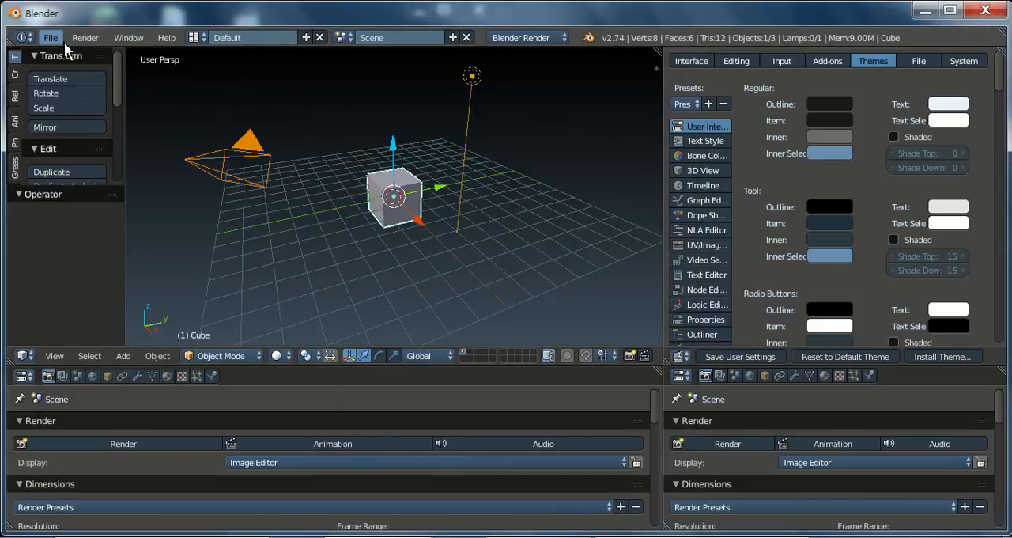
left_click(55, 40)
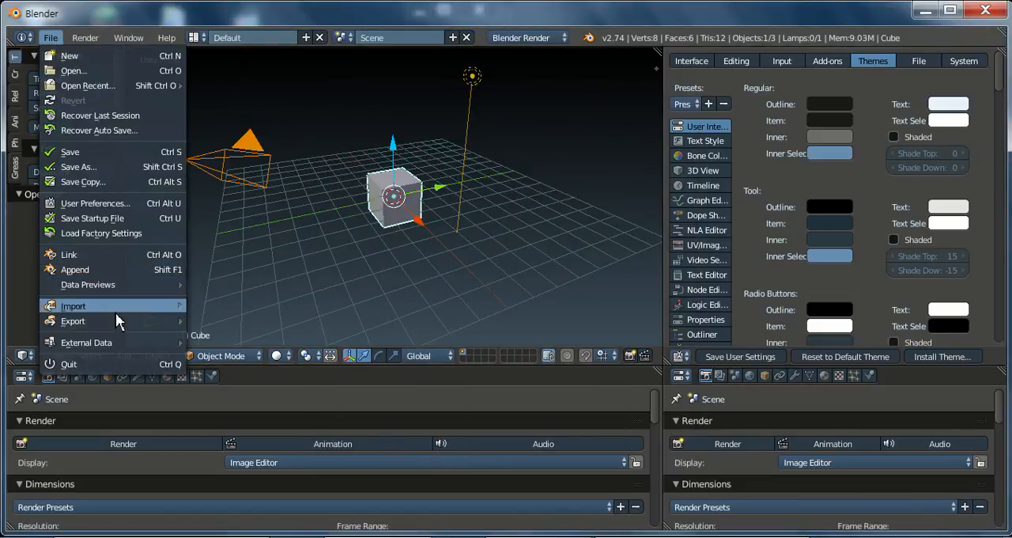
mouse_move(117, 322)
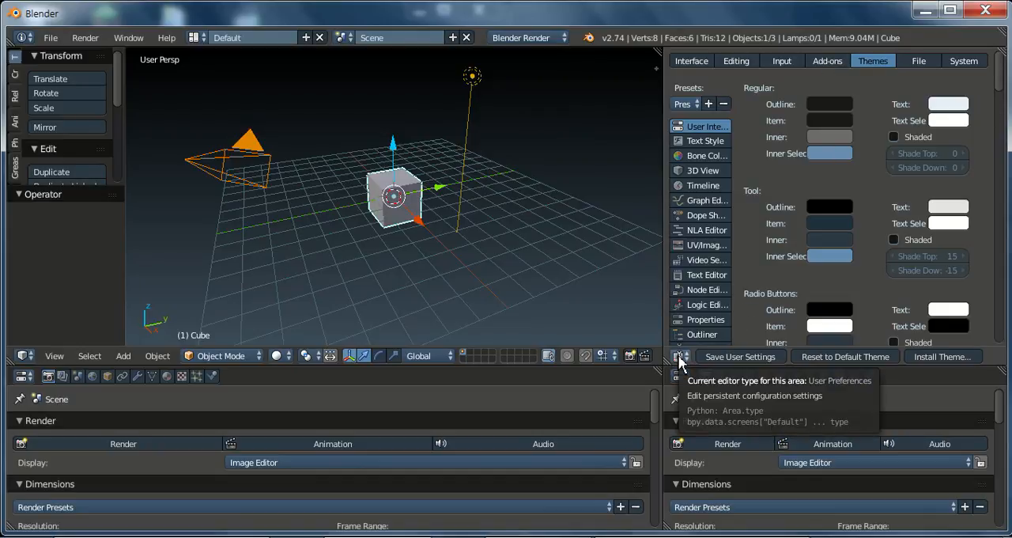
Step: Search the add-ons preferences for "coll", enable Import-Export: Better Collada Exporter, and save the user settings
left_click(840, 66)
left_click(698, 85)
type("coll")
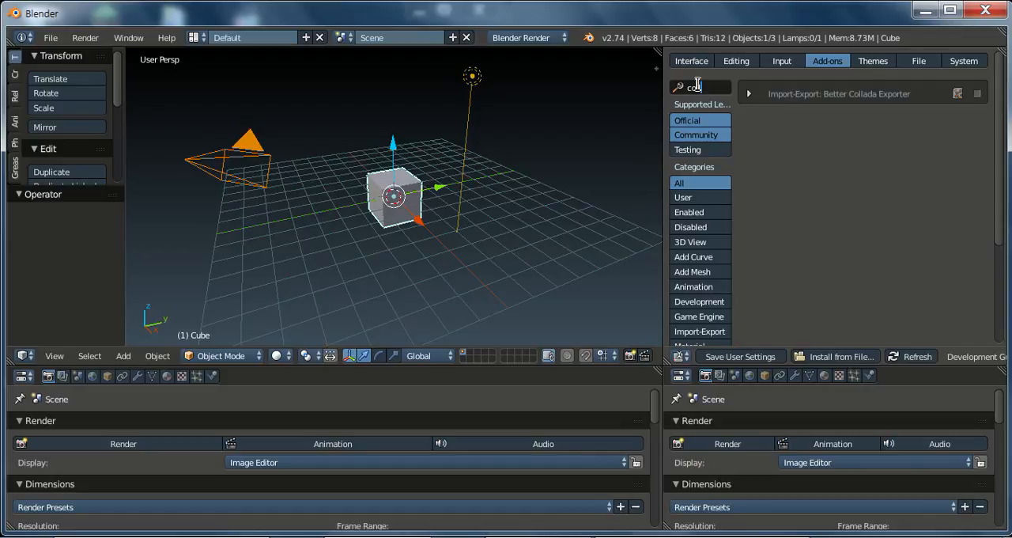
left_click(847, 170)
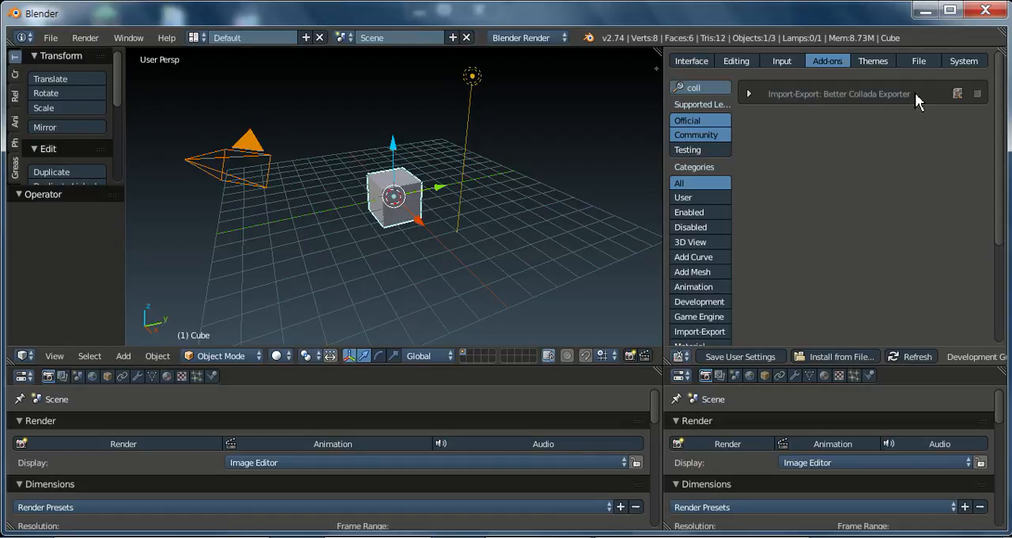
left_click(978, 93)
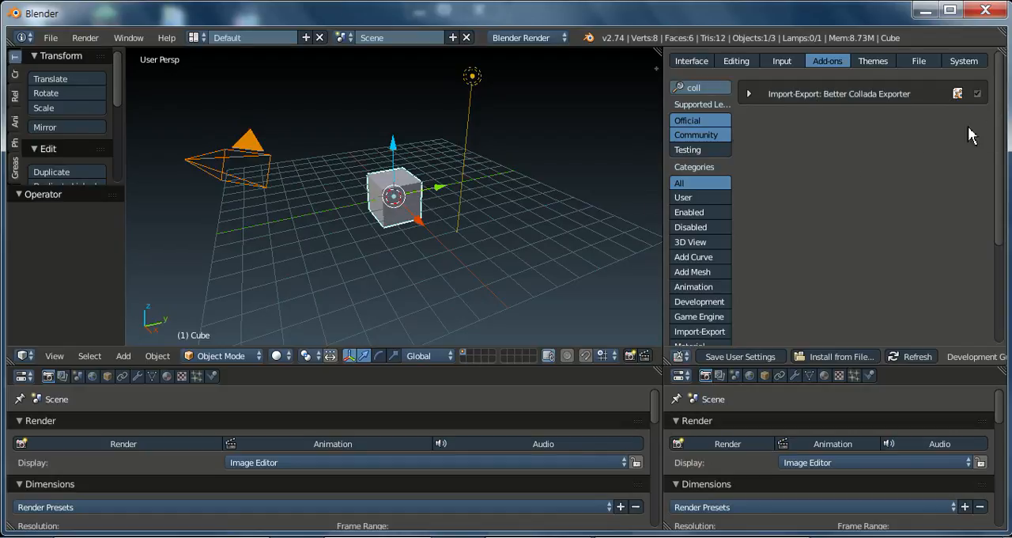
left_click(743, 360)
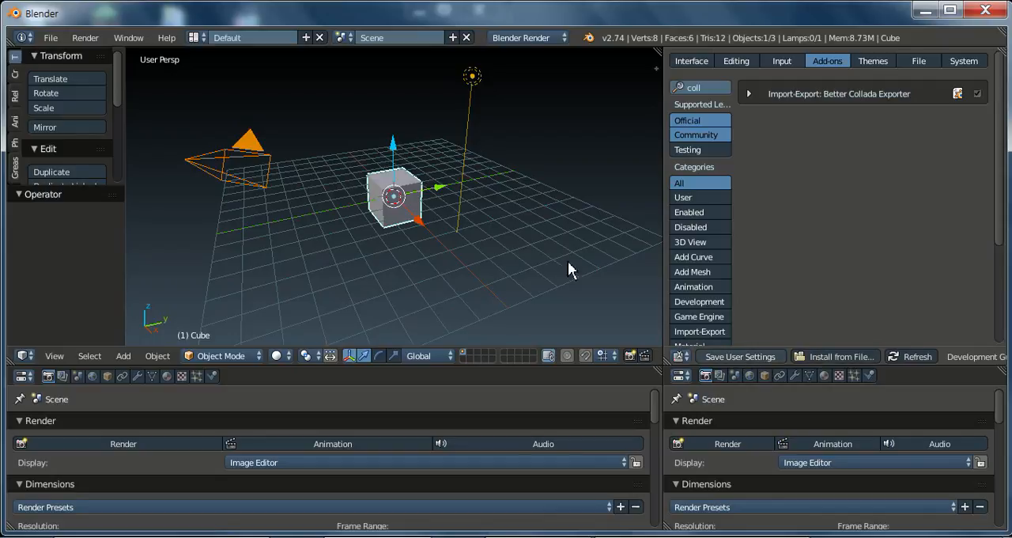
Step: Check the file export options for Better Collada (.dae), and bring up the two open Explorer windows
left_click(53, 38)
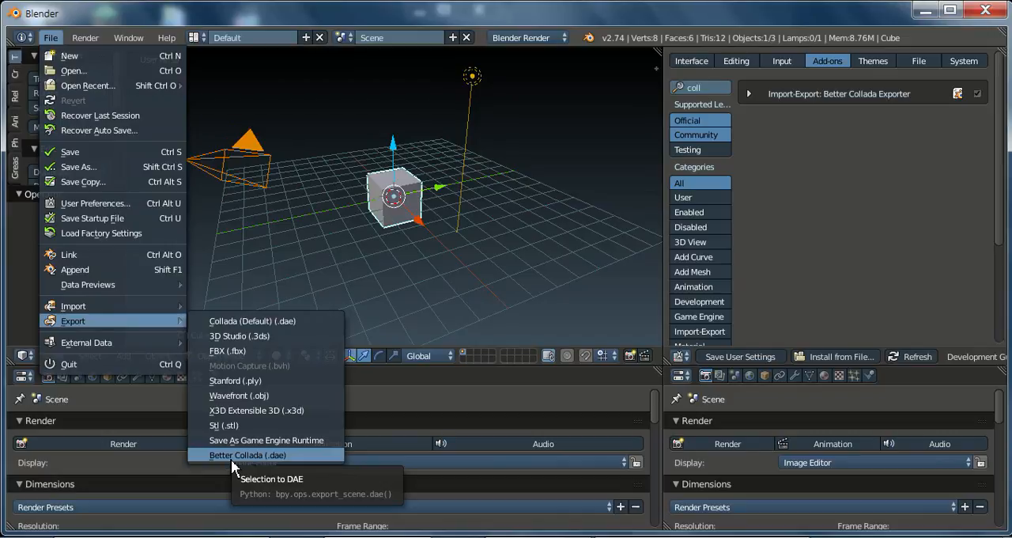
left_click(170, 537)
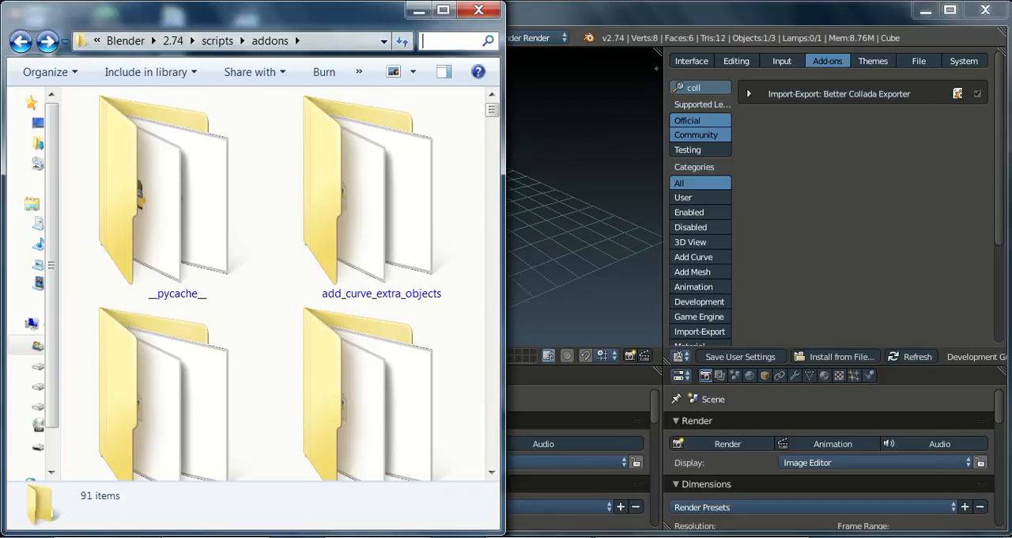
left_click(237, 537)
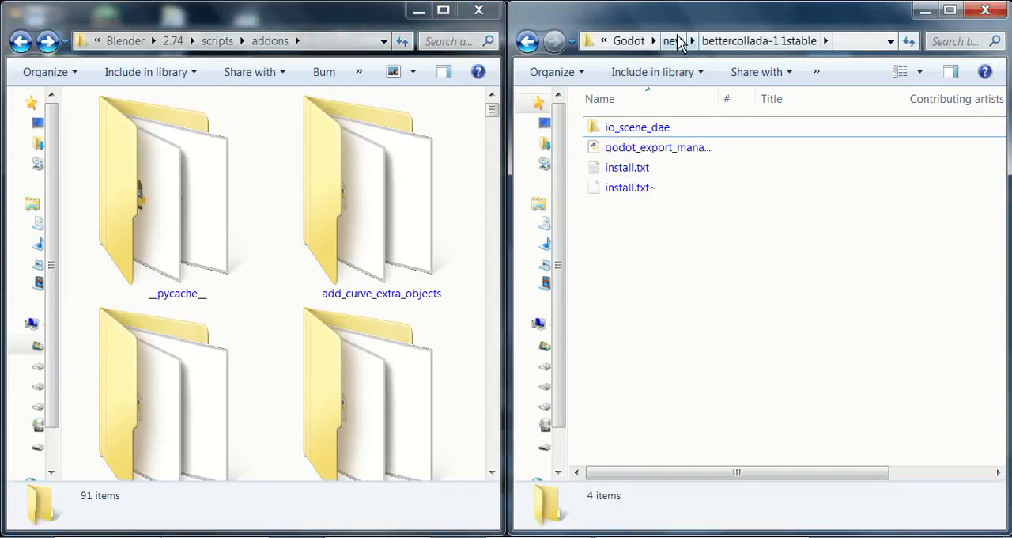
Step: Browse from the Godot folder into old and its Skie project folder, and select the Blends subfolder
left_click(631, 41)
left_click(610, 187)
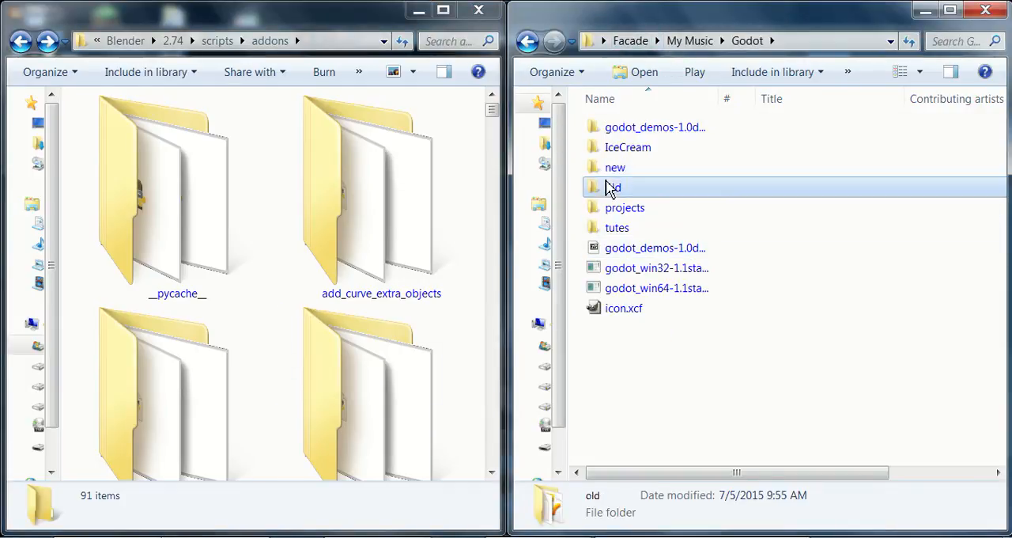
double_click(611, 187)
double_click(613, 131)
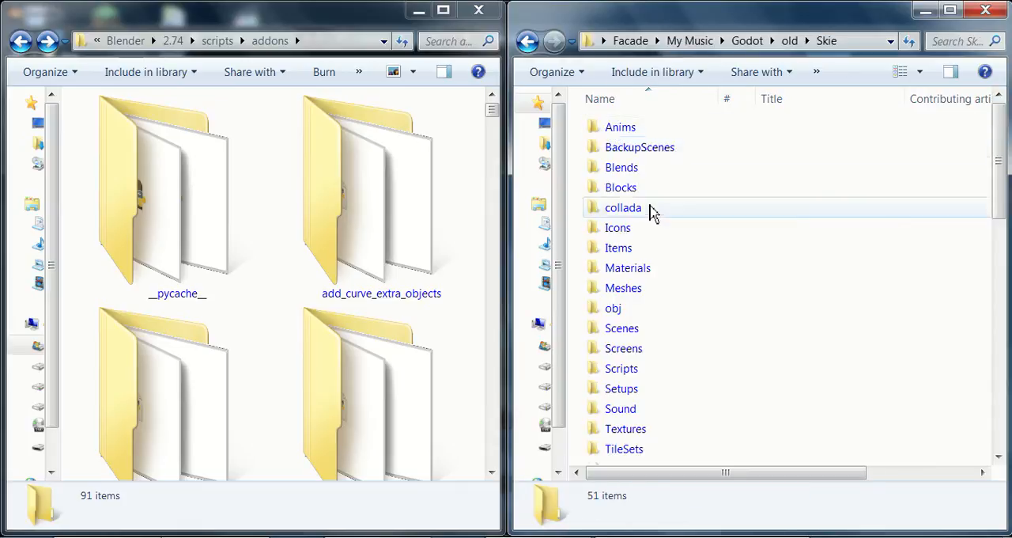
mouse_move(652, 212)
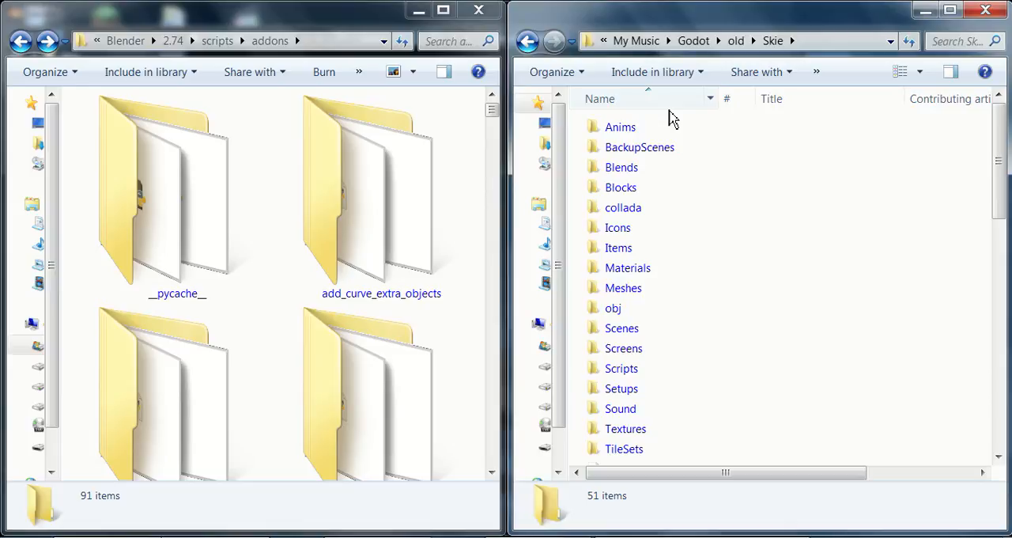
left_click(637, 170)
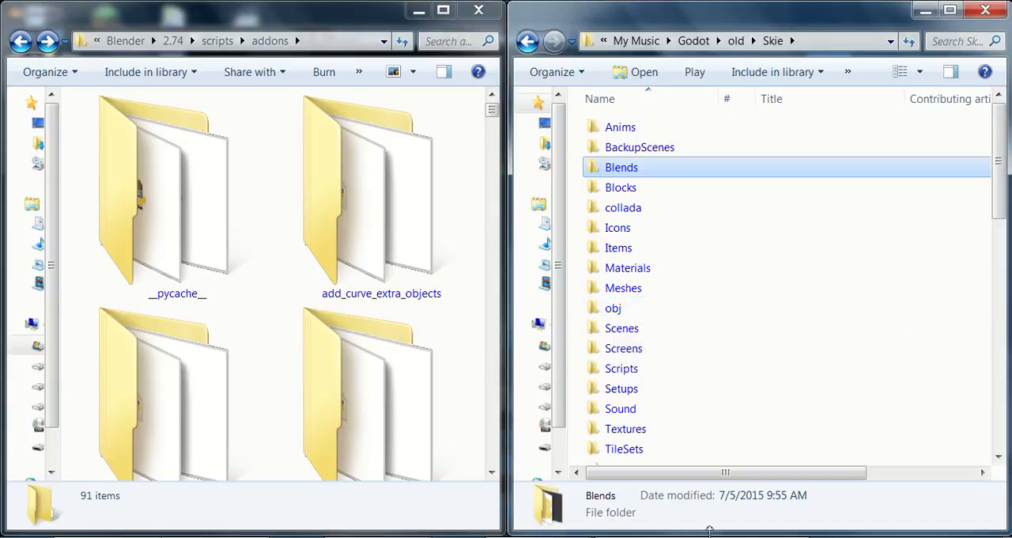
Step: Return to Blender, show the 3D view's properties region, and examine the cube's location, rotation and scale
left_click(342, 537)
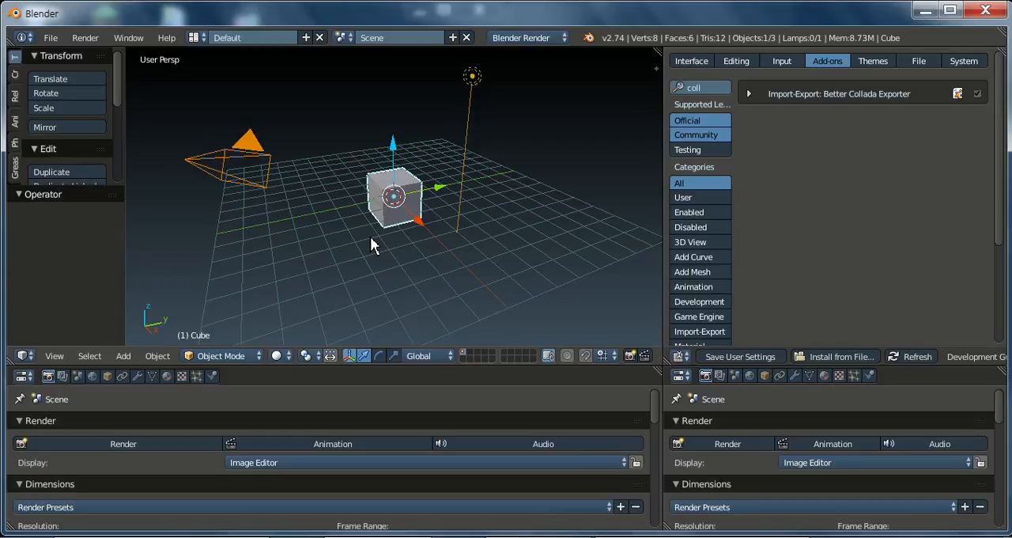
left_click(657, 70)
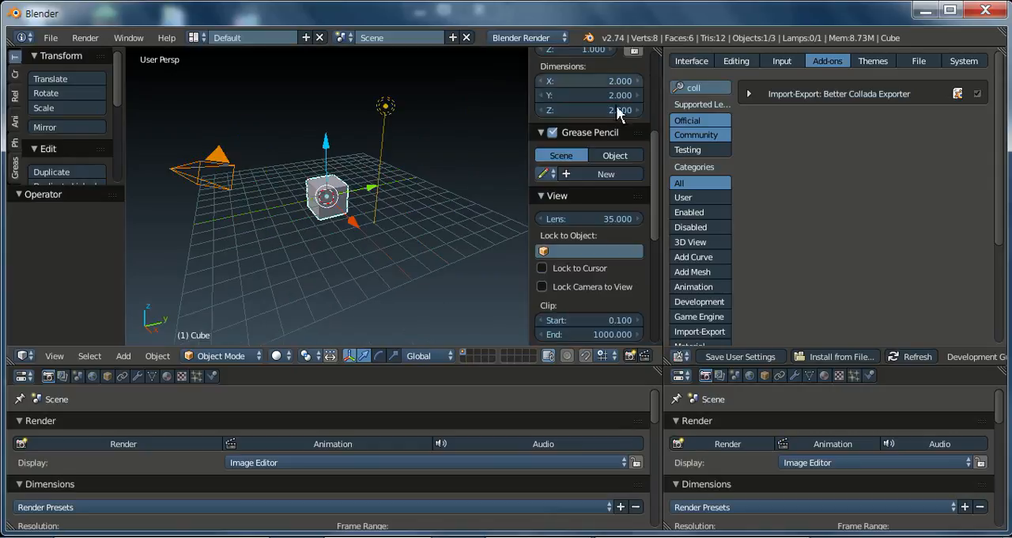
scroll(597, 103, "up", 3)
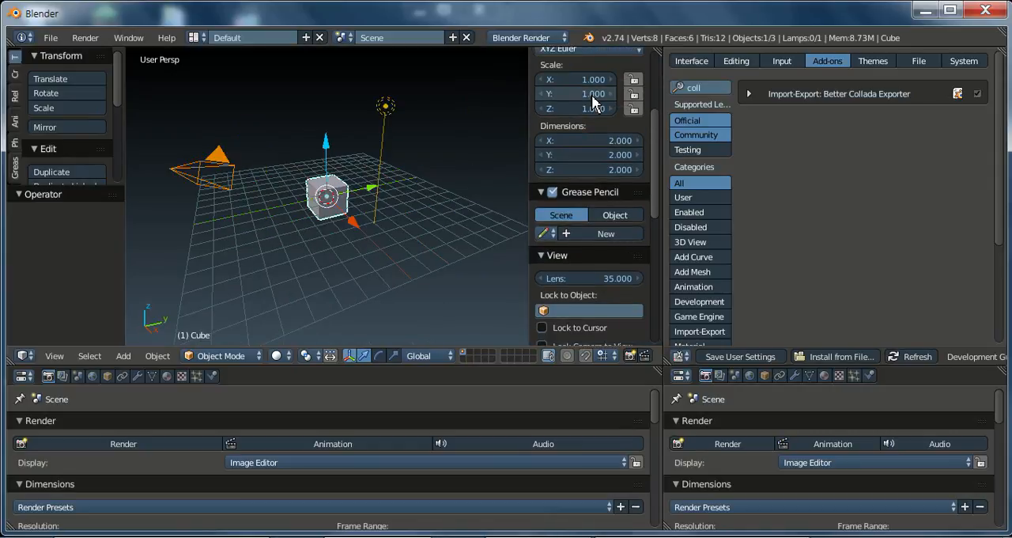
scroll(595, 103, "up", 6)
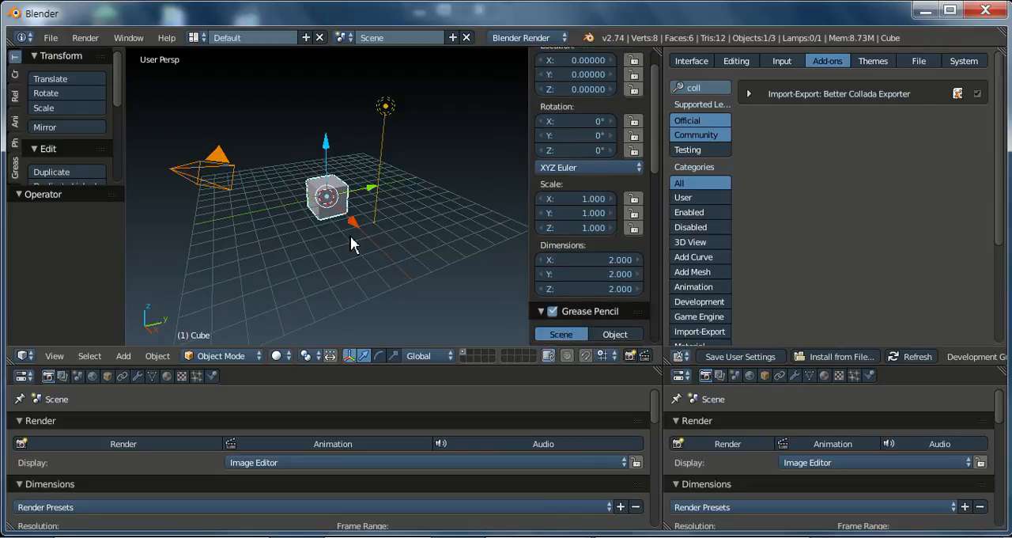
Step: Run Make Duplicates Real on the cube, and look at the Apply options for location, rotation and scale
key("ctrl+shift+a")
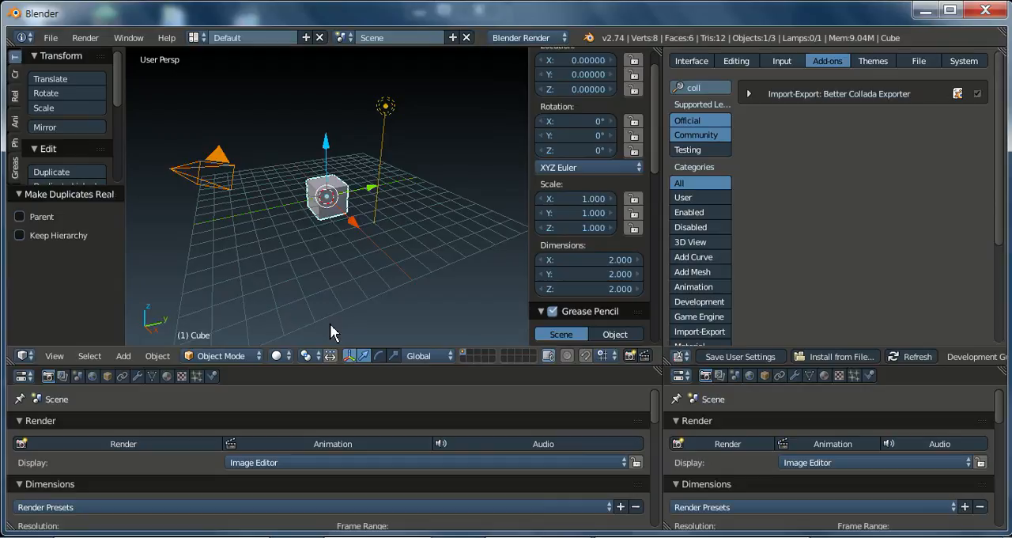
key("shift+a")
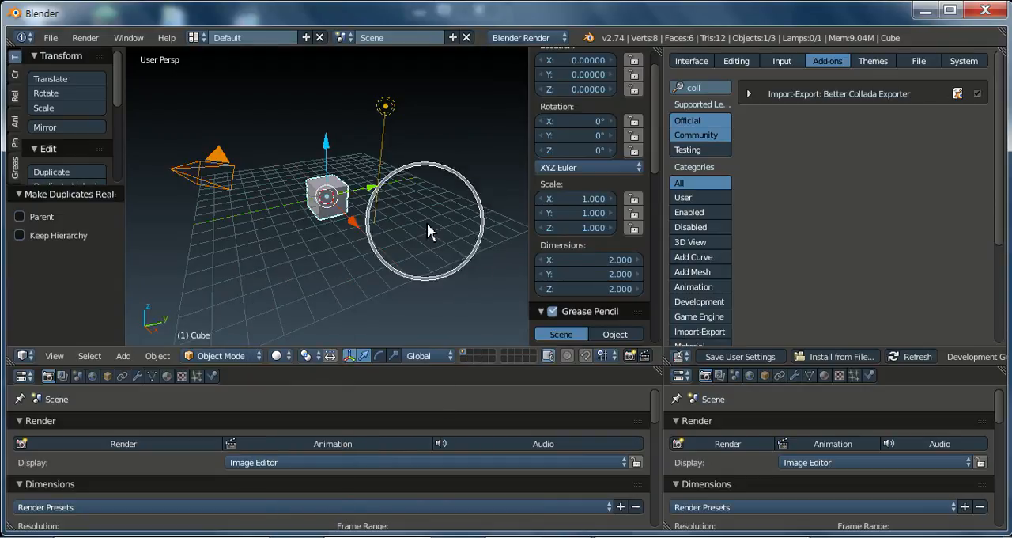
key("ctrl+a")
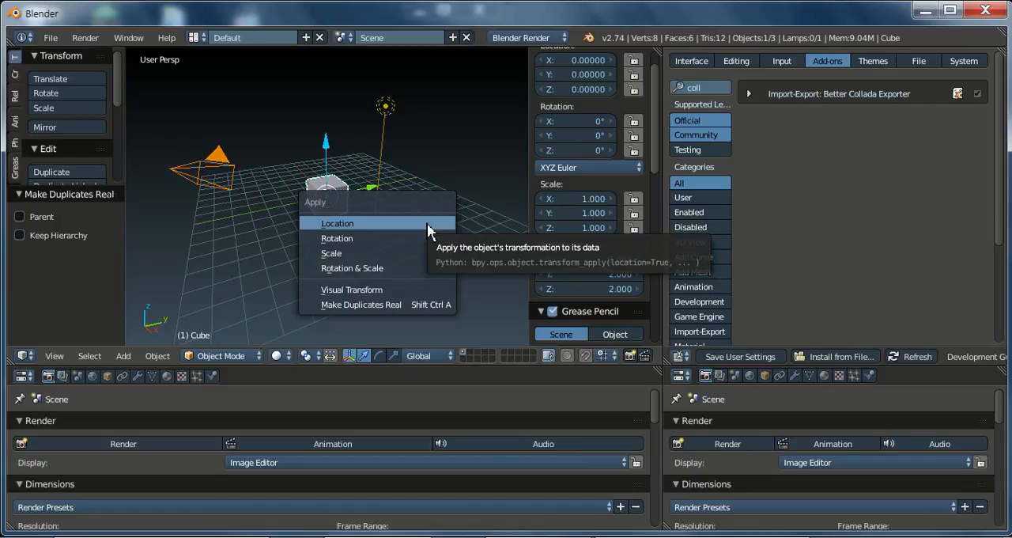
scroll(597, 204, "up", 2)
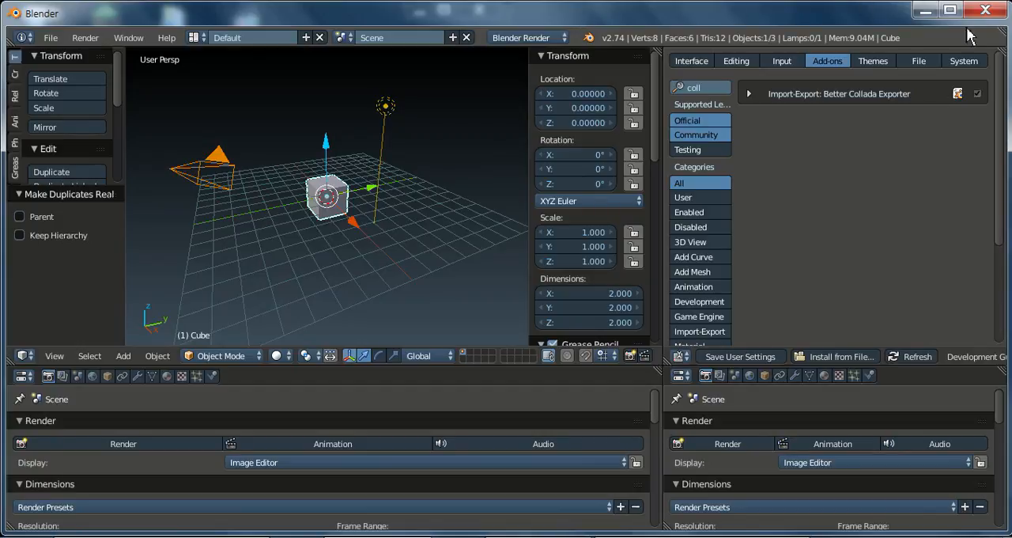
Step: Switch back to Explorer and open characters.blend from the Skie project's Blends folder in Blender
left_click(925, 11)
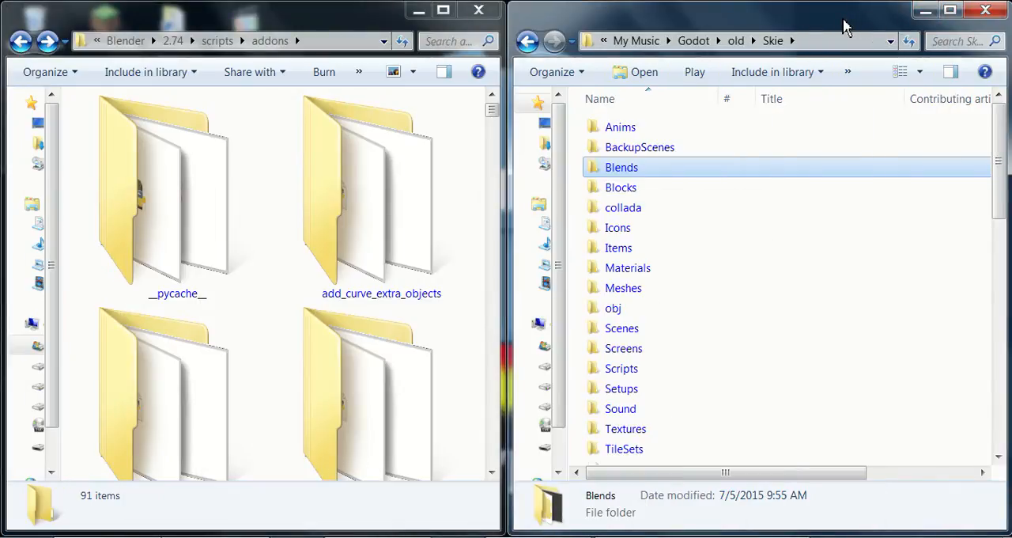
double_click(620, 173)
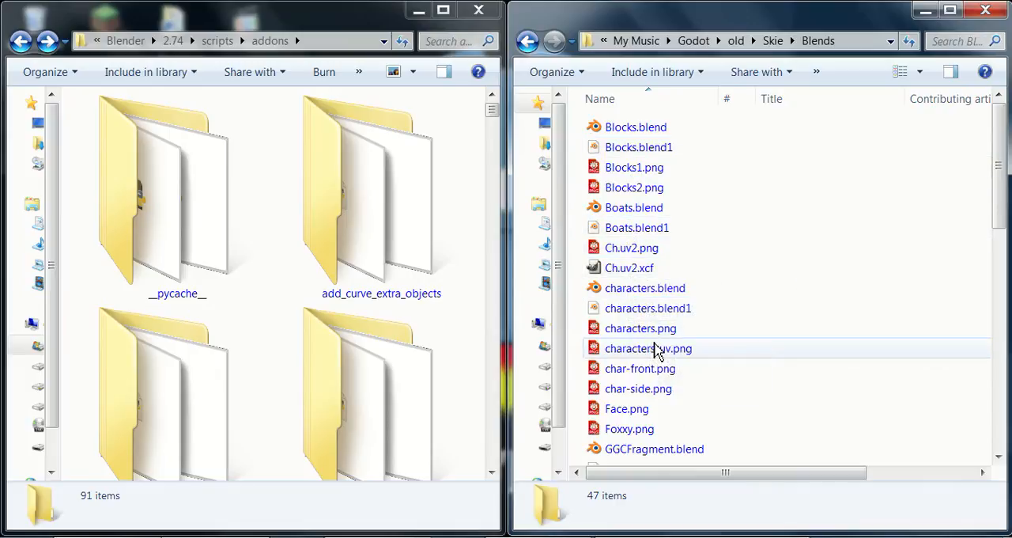
scroll(656, 352, "down", 1)
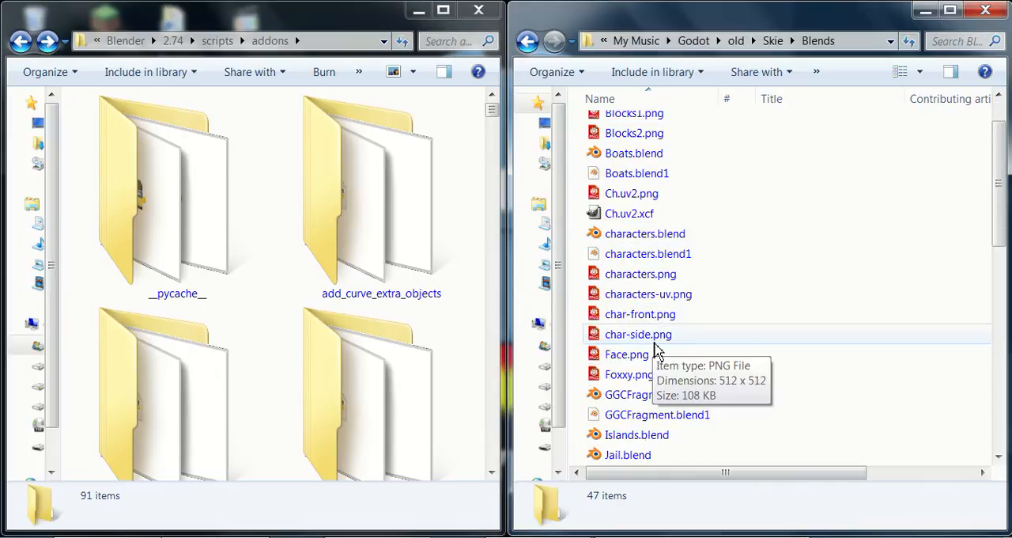
double_click(637, 239)
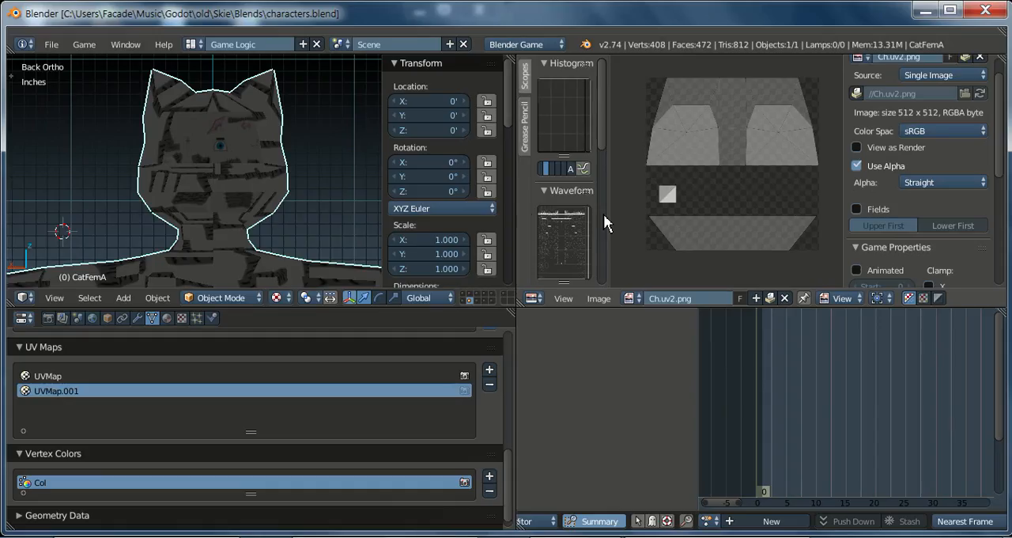
Step: Examine the CatFemA character from the side, and switch to the layer containing the textured model with its bones
scroll(151, 235, "down", 5)
middle_click_drag(151, 227, 302, 238)
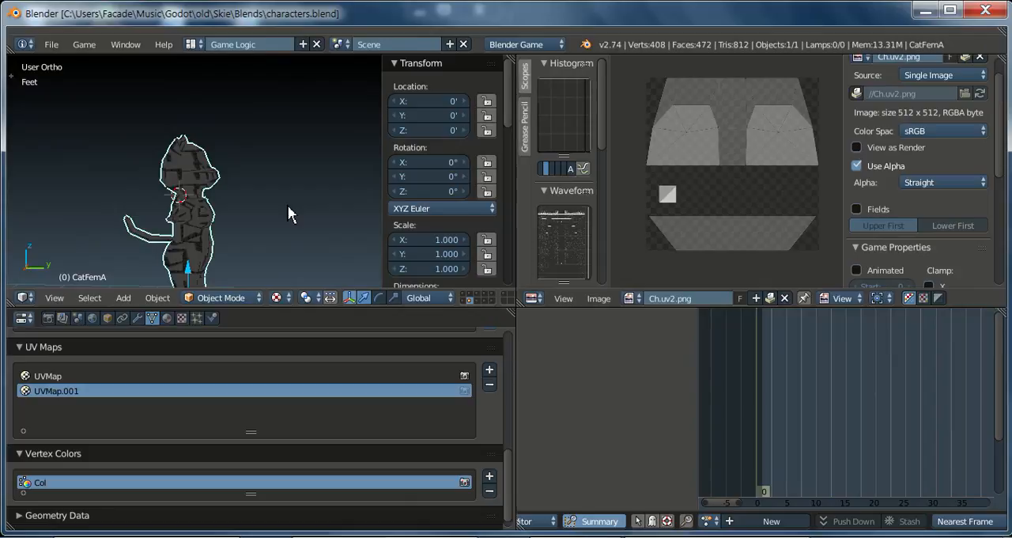
middle_click_drag(287, 204, 289, 214)
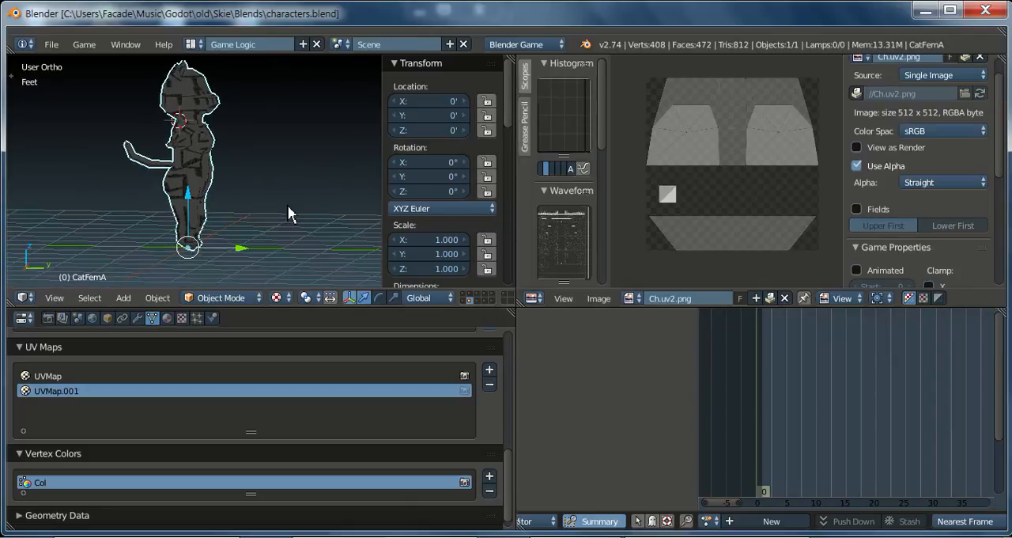
left_click(466, 301)
scroll(158, 153, "up", 3)
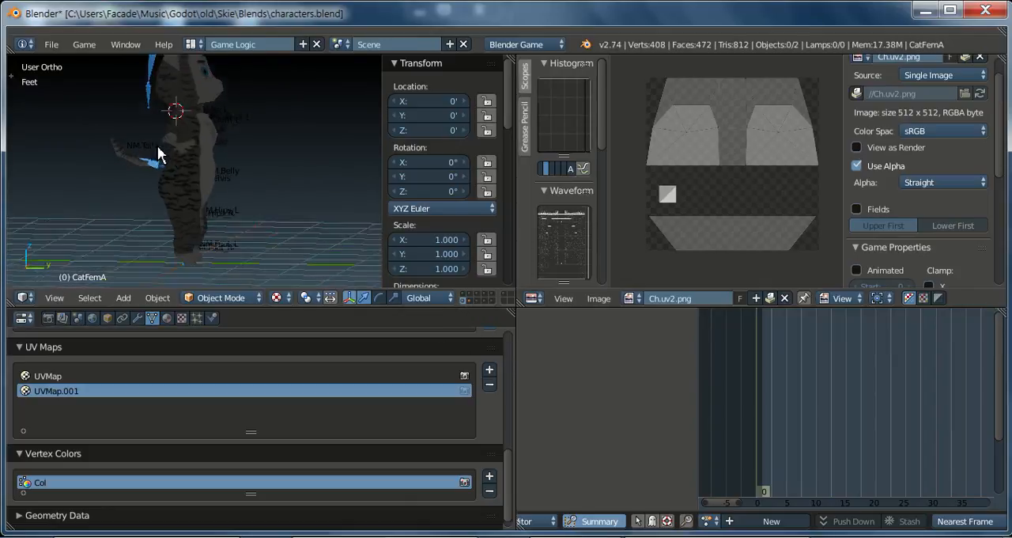
middle_click_drag(161, 181, 232, 194)
scroll(235, 194, "down", 4)
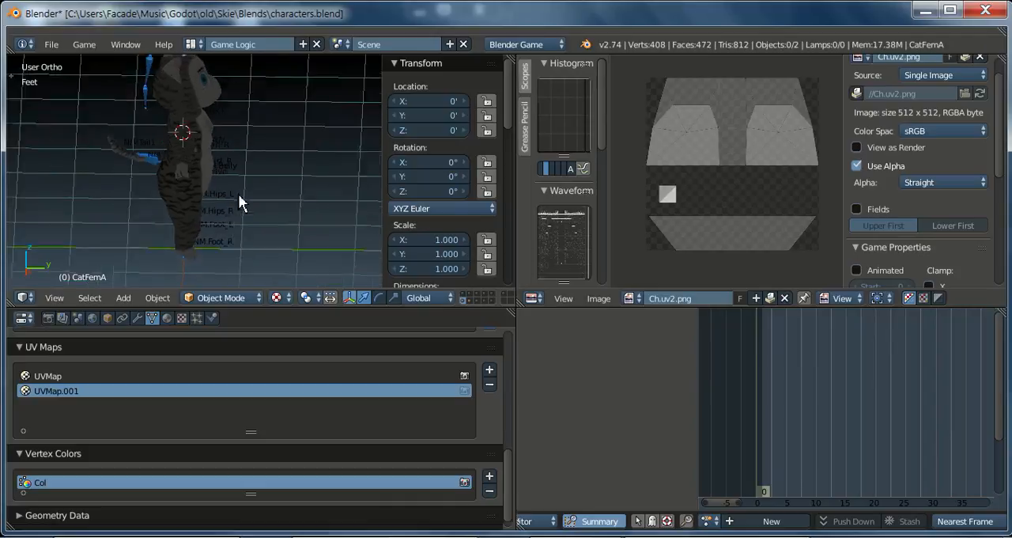
scroll(289, 184, "down", 2)
scroll(285, 183, "down", 2)
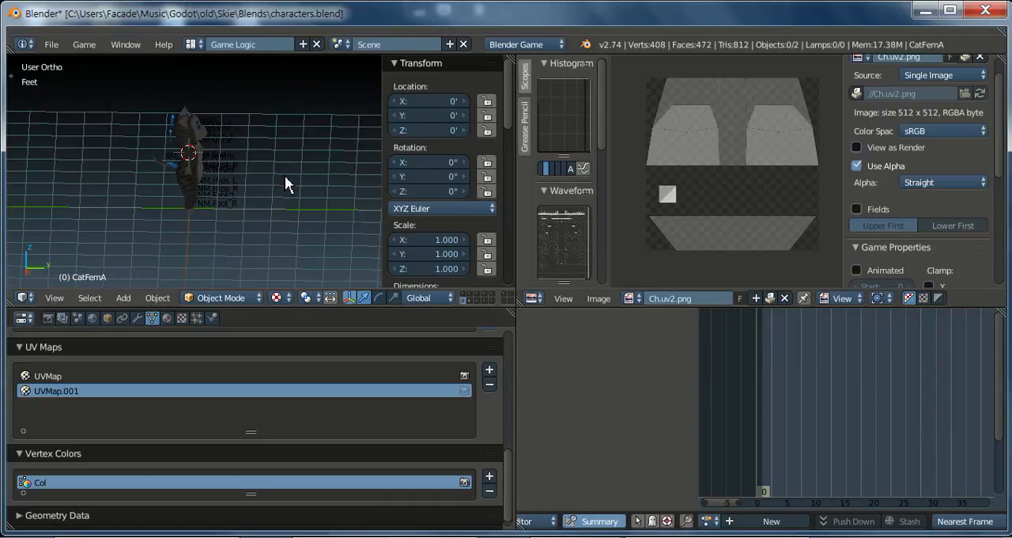
Step: Show all layers to examine the character from the front, and return to only the textured, rigged cat's layer
key("grave")
middle_click_drag(285, 149, 128, 119)
scroll(267, 167, "down", 6)
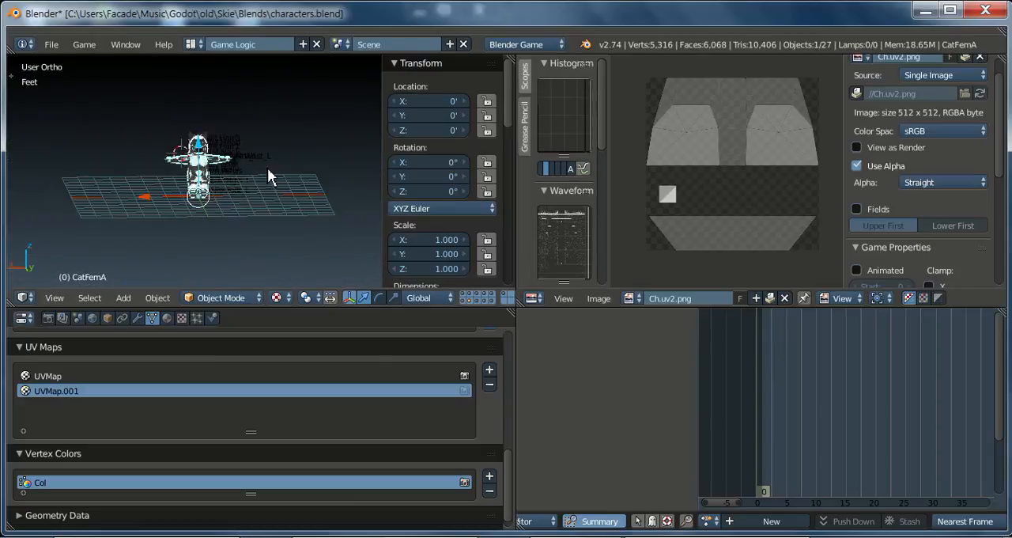
scroll(229, 186, "up", 7)
scroll(229, 186, "up", 3)
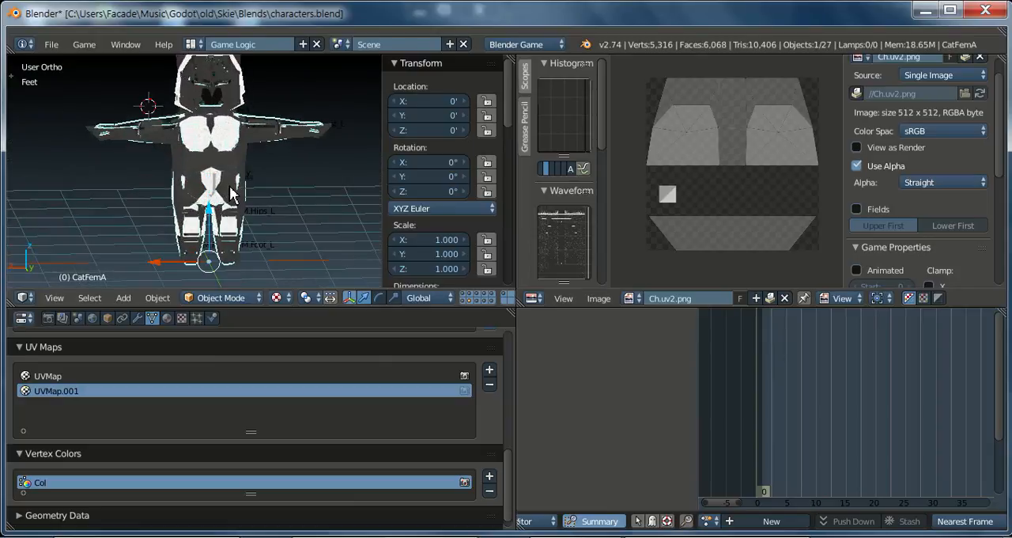
middle_click_drag(259, 158, 171, 192)
key("1")
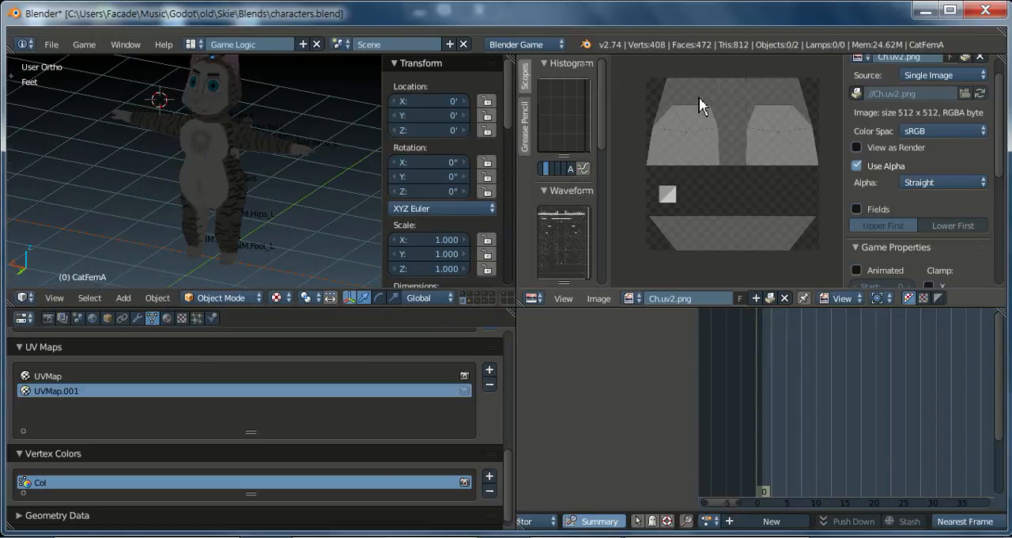
Step: Switch to Godot Engine, search the node types for "spat", create a Spatial root node, and select it
left_click(925, 12)
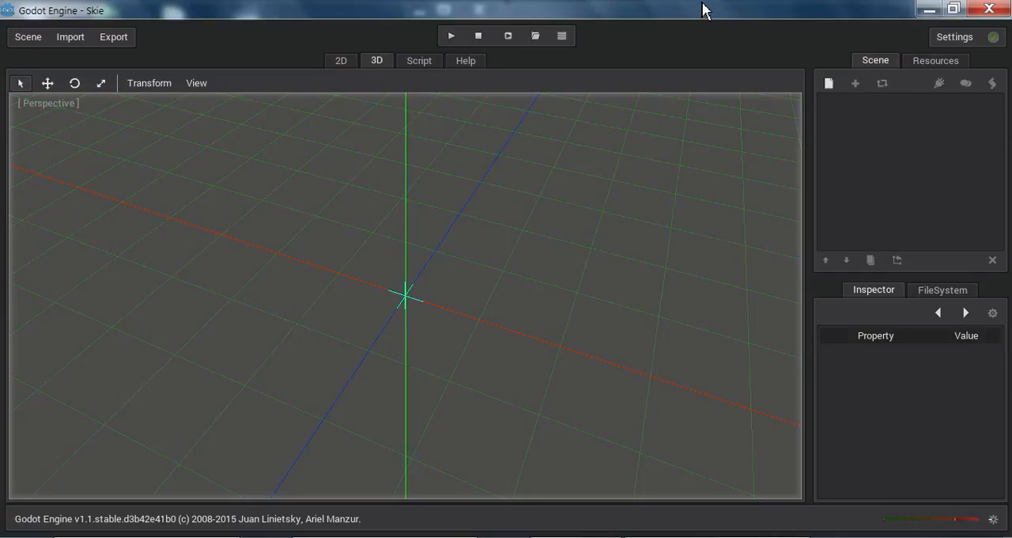
left_click(828, 84)
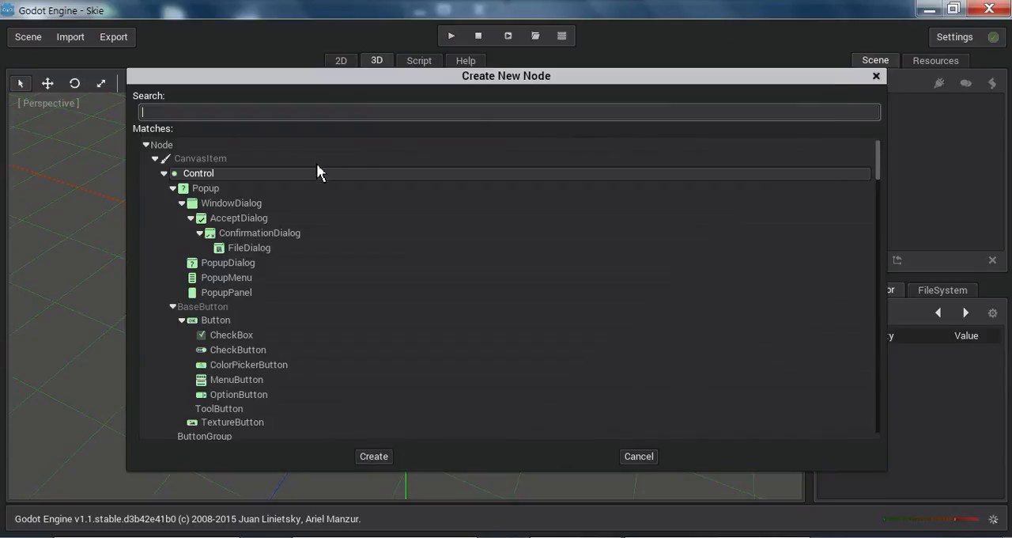
scroll(307, 257, "down", 5)
scroll(307, 254, "down", 15)
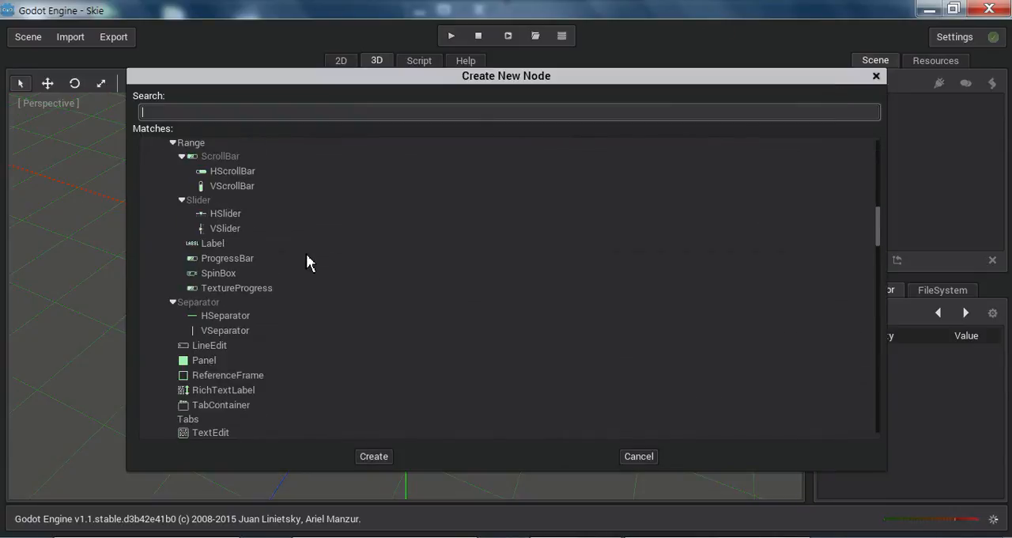
scroll(307, 262, "down", 15)
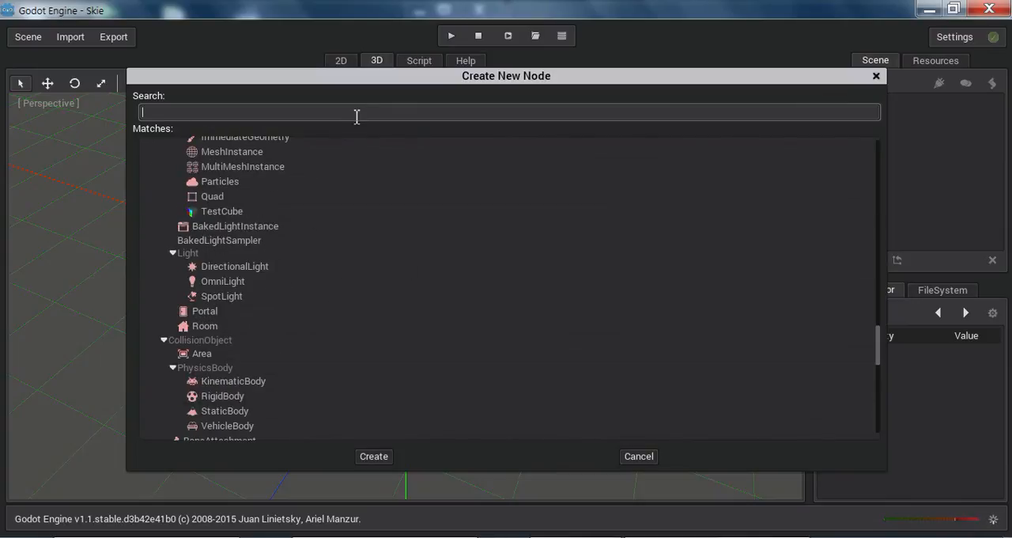
type("spat")
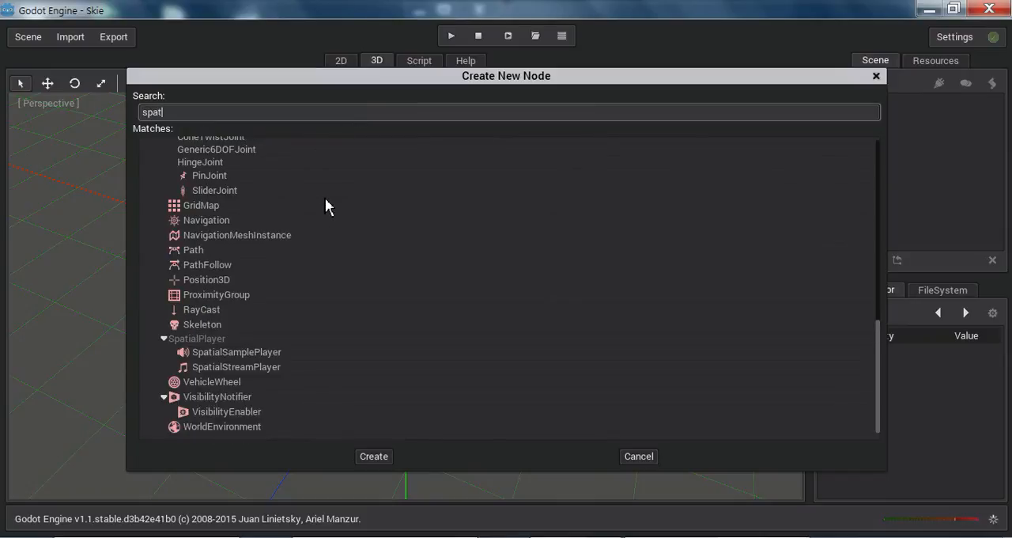
scroll(339, 156, "up", 10)
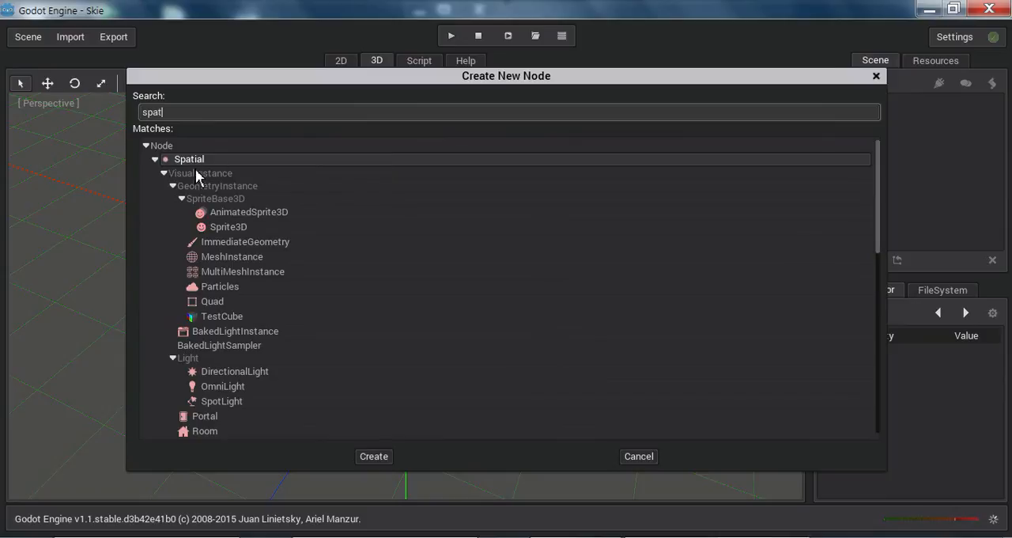
left_click(372, 457)
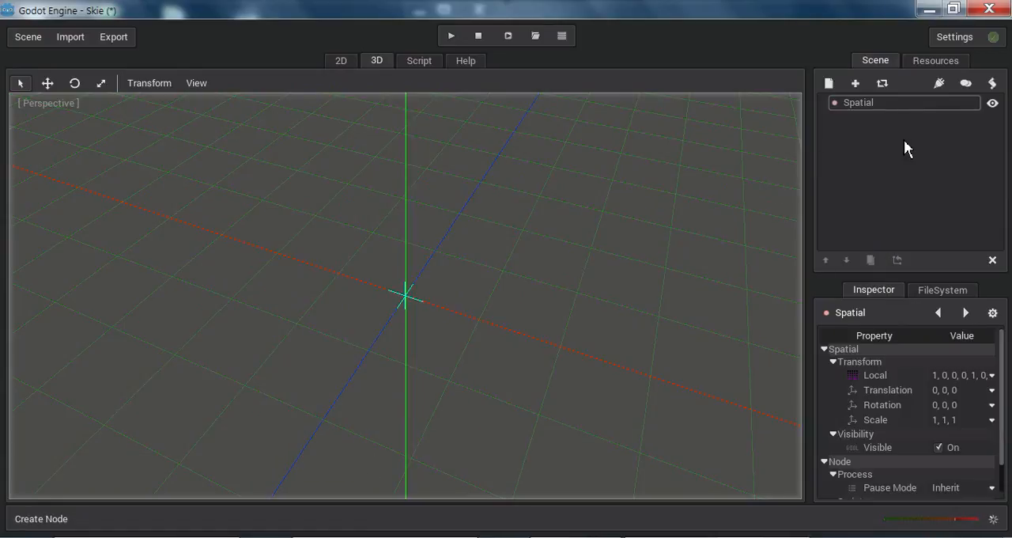
left_click(887, 102)
left_click(887, 102)
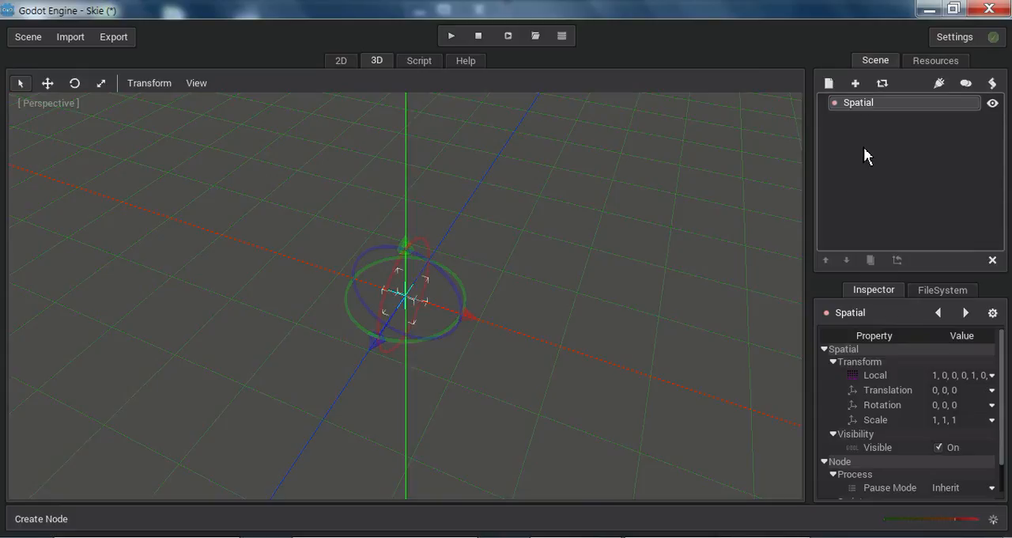
Step: Compare the 2D and 3D workspaces, glance at the Resources list, and return to the 3D workspace
left_click(341, 62)
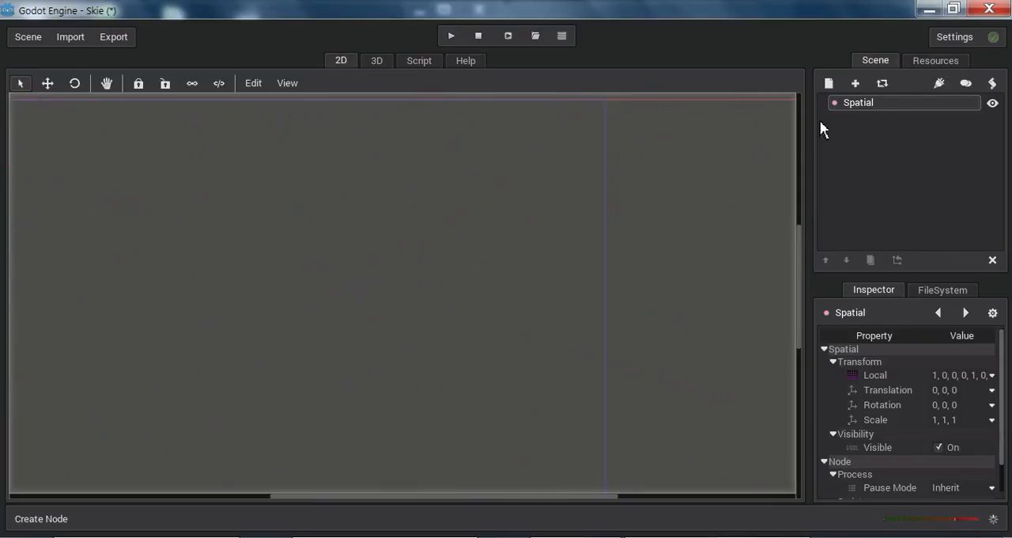
left_click(928, 62)
left_click(880, 63)
left_click(377, 61)
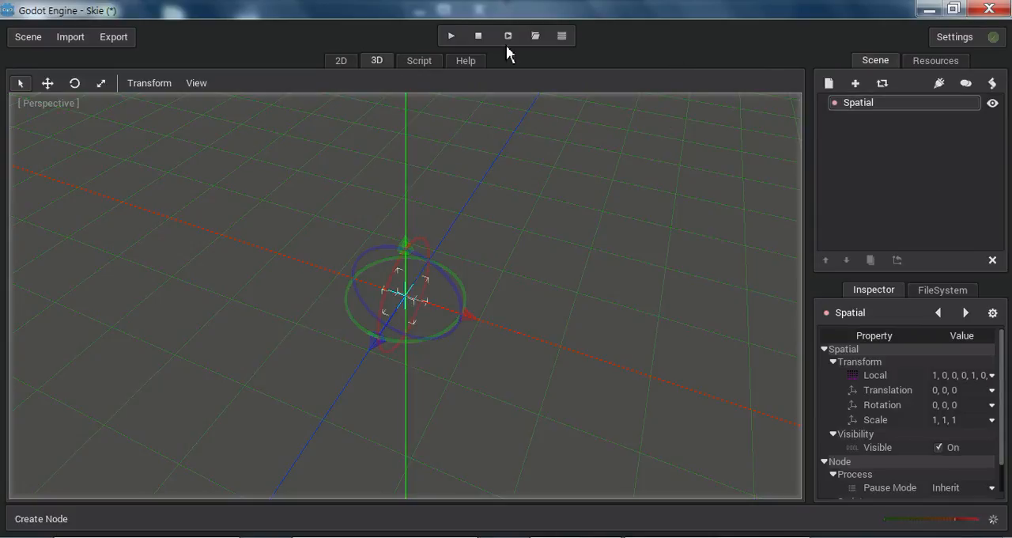
left_click(341, 62)
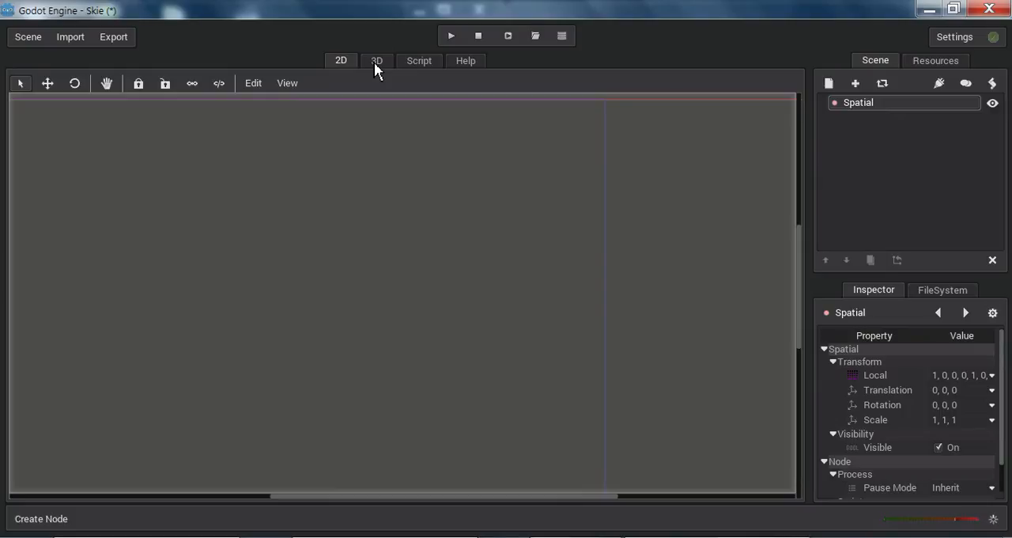
left_click(375, 63)
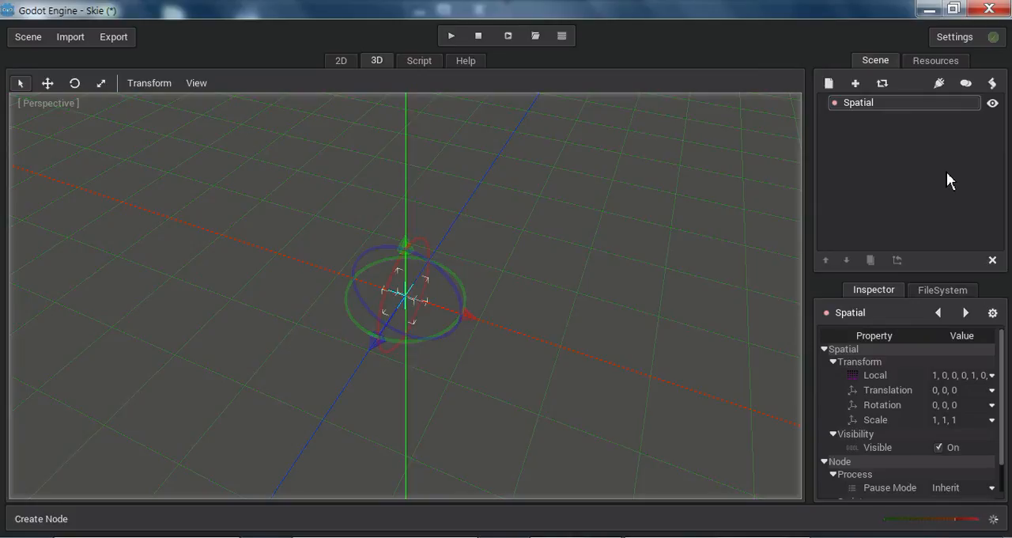
Step: Add a Spatial node as a child of the root Spatial node
left_click(829, 83)
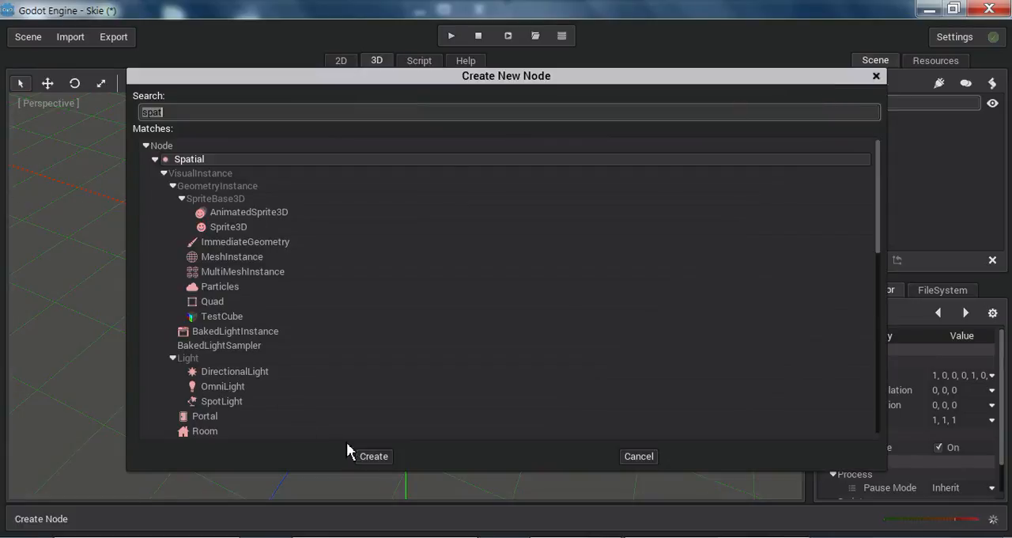
left_click(371, 459)
left_click(875, 131)
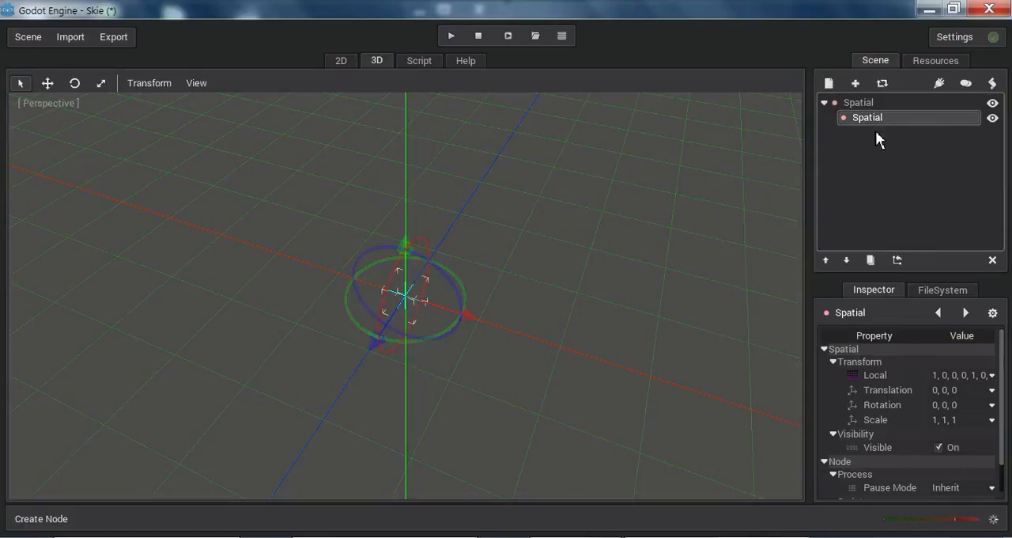
Step: Add a second Spatial child under the root node, and delete that new node
left_click(863, 102)
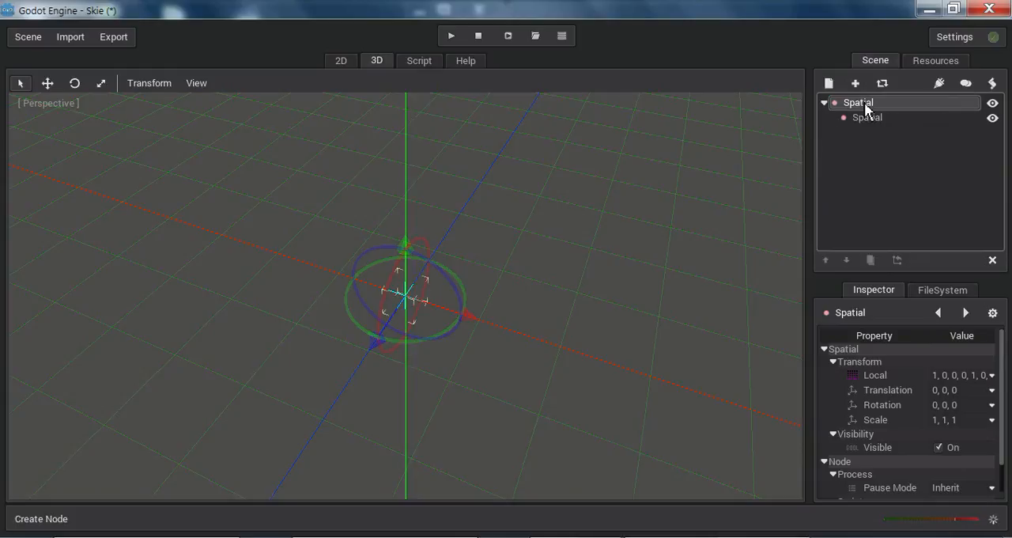
left_click(829, 84)
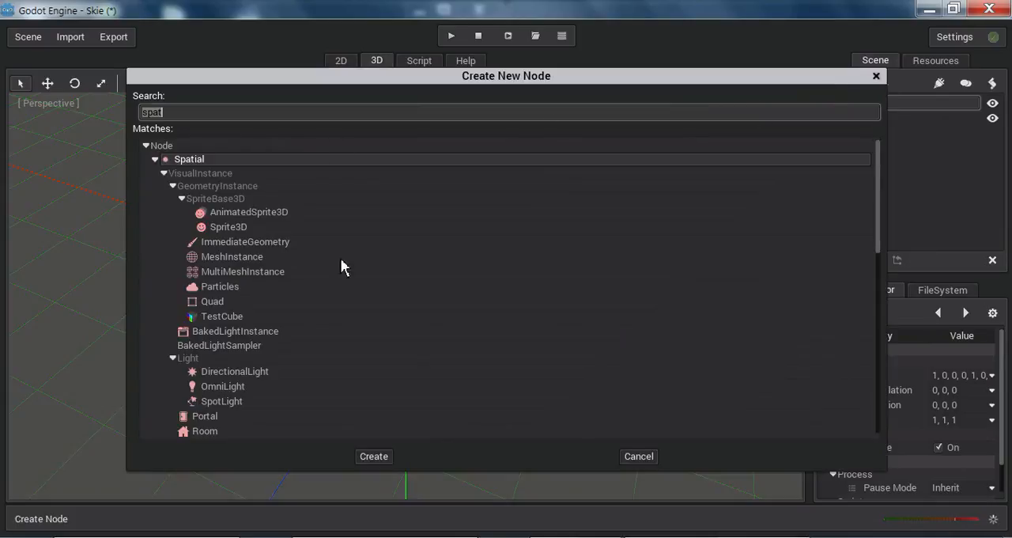
left_click(364, 458)
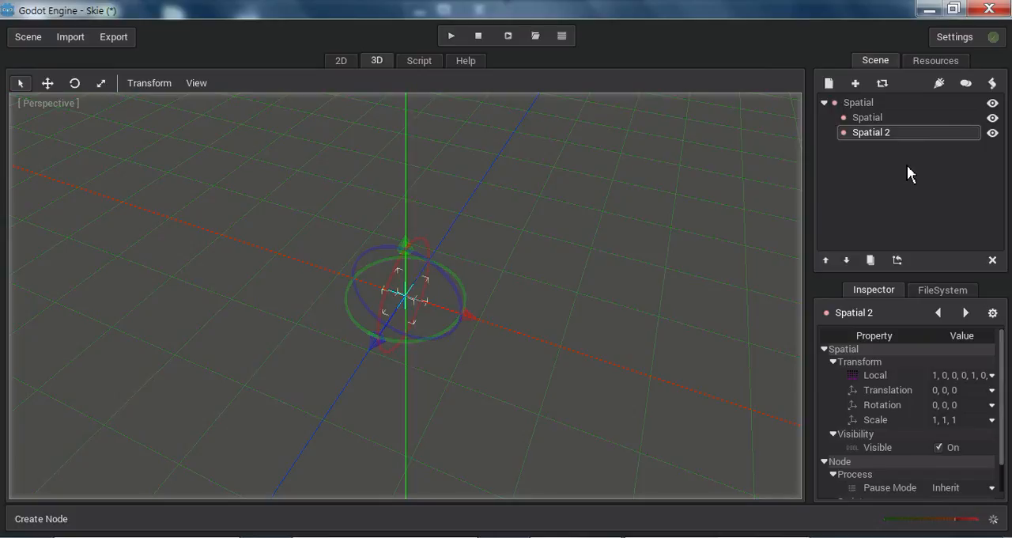
left_click(992, 261)
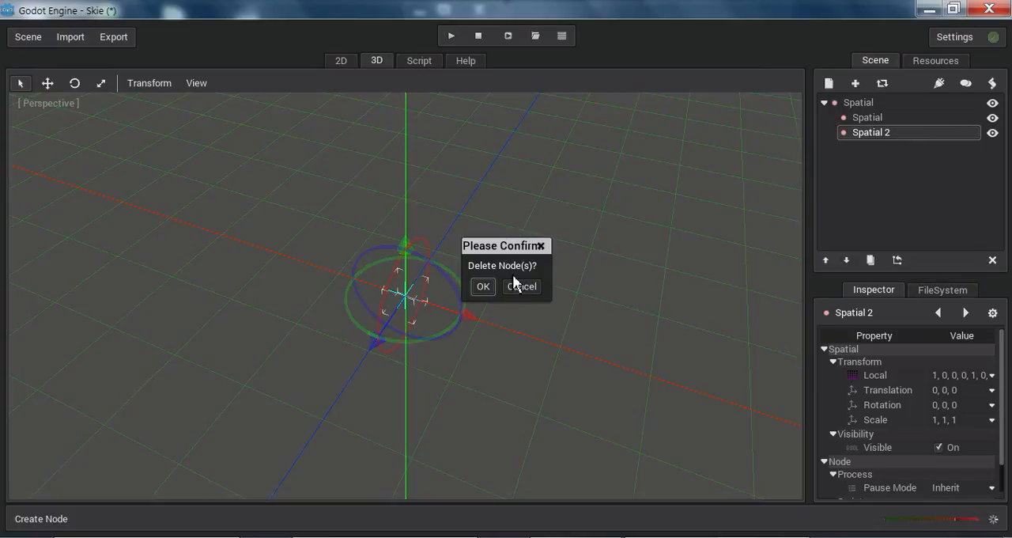
left_click(483, 287)
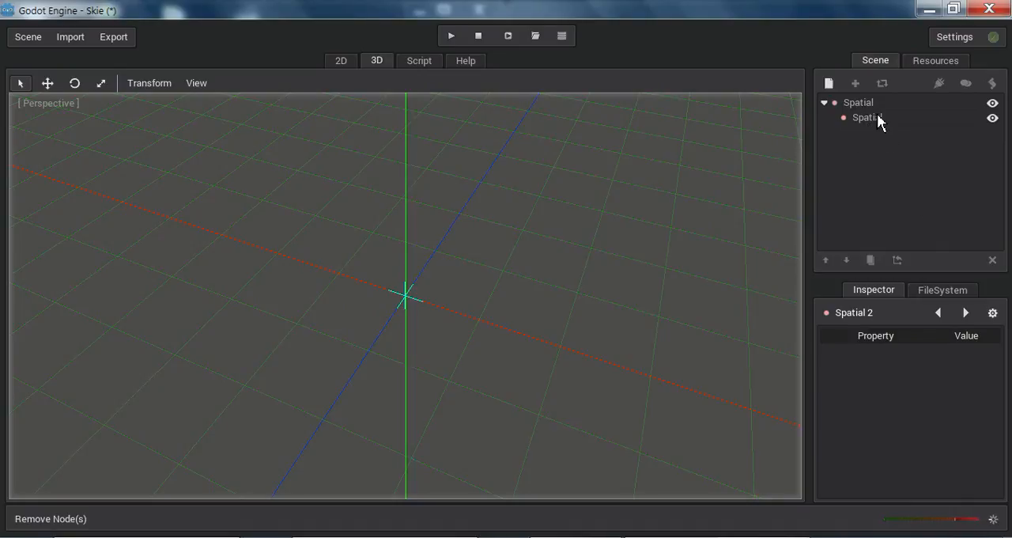
Step: Select the root node and save the scene as Test.scn in the project's scenes folder
left_click(854, 105)
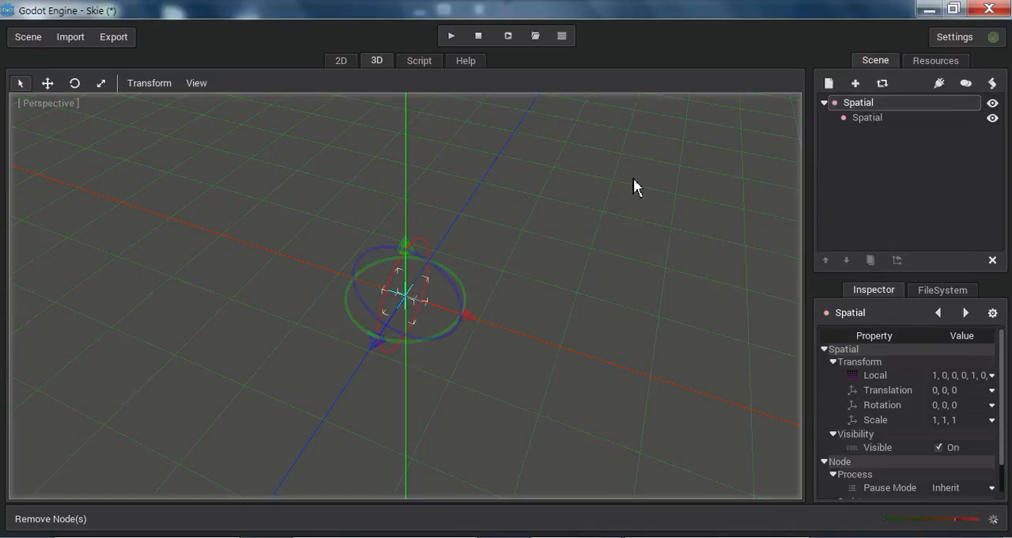
key("ctrl+s")
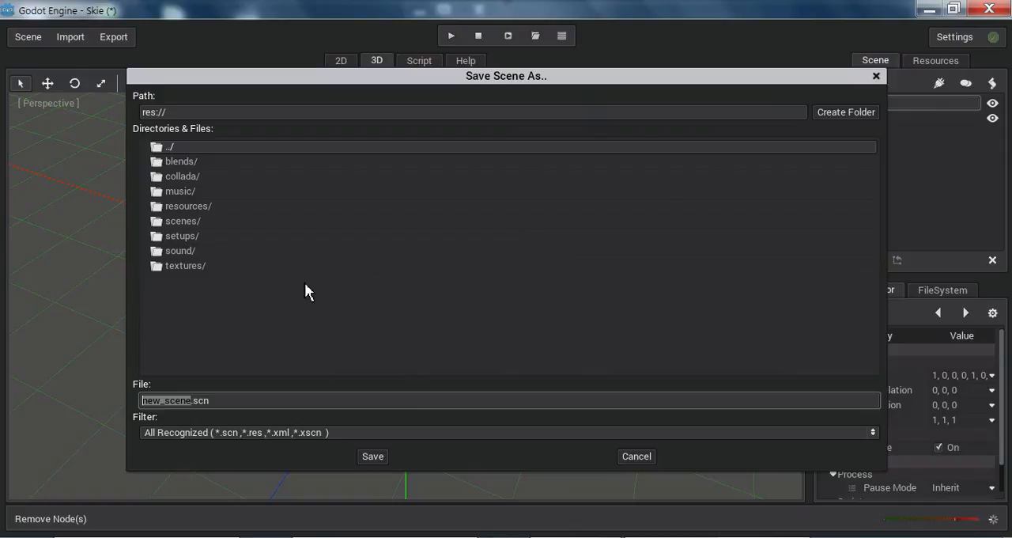
double_click(187, 223)
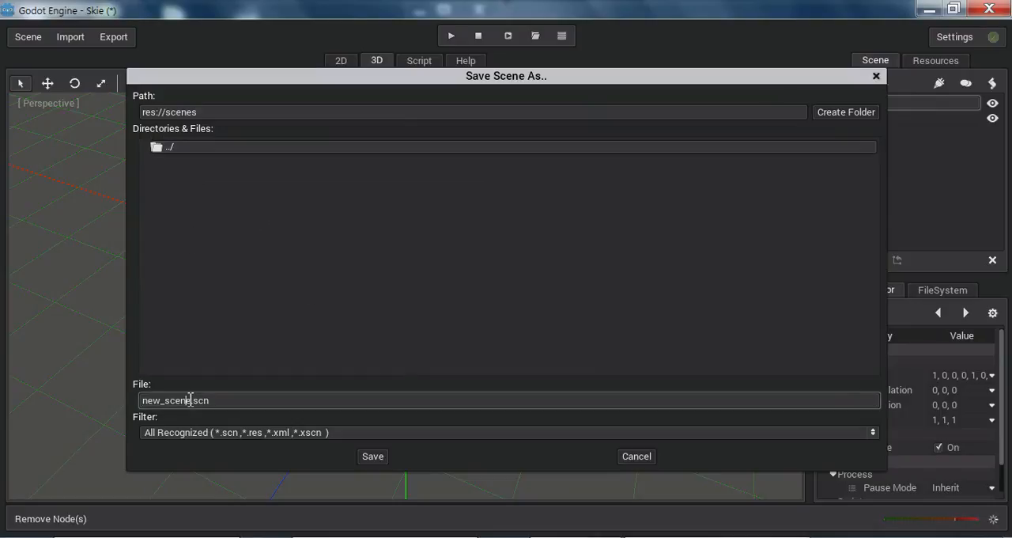
left_click_drag(189, 399, 123, 398)
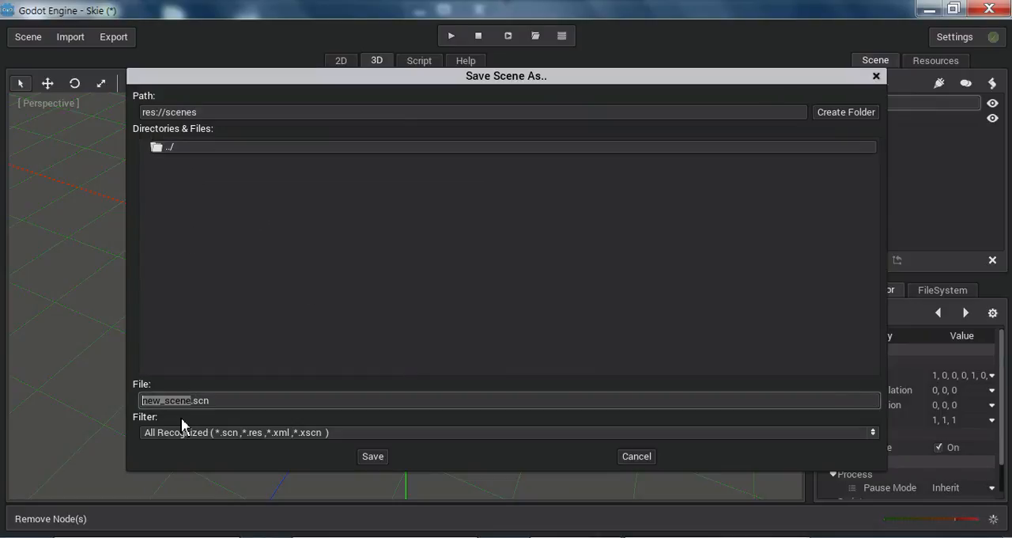
type("Test")
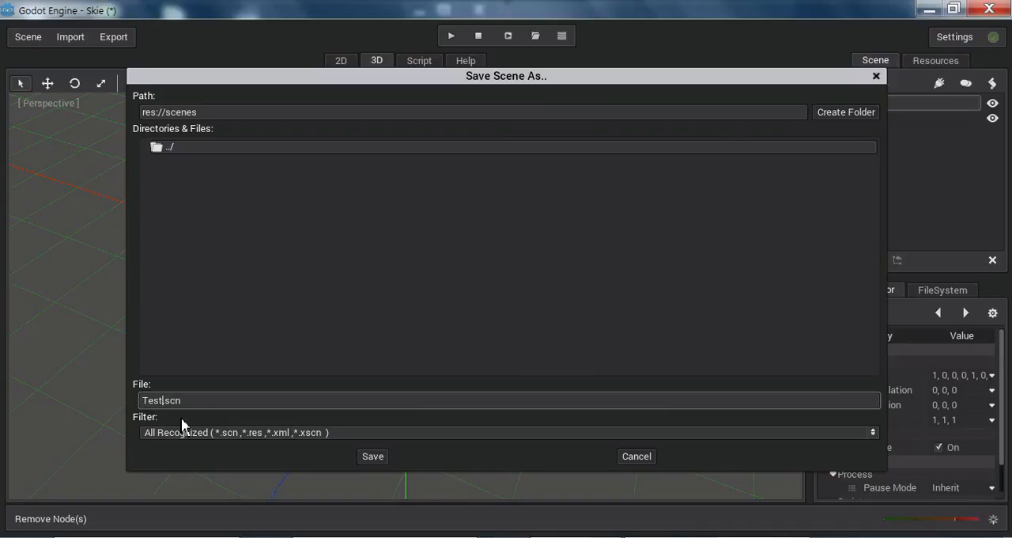
left_click(374, 460)
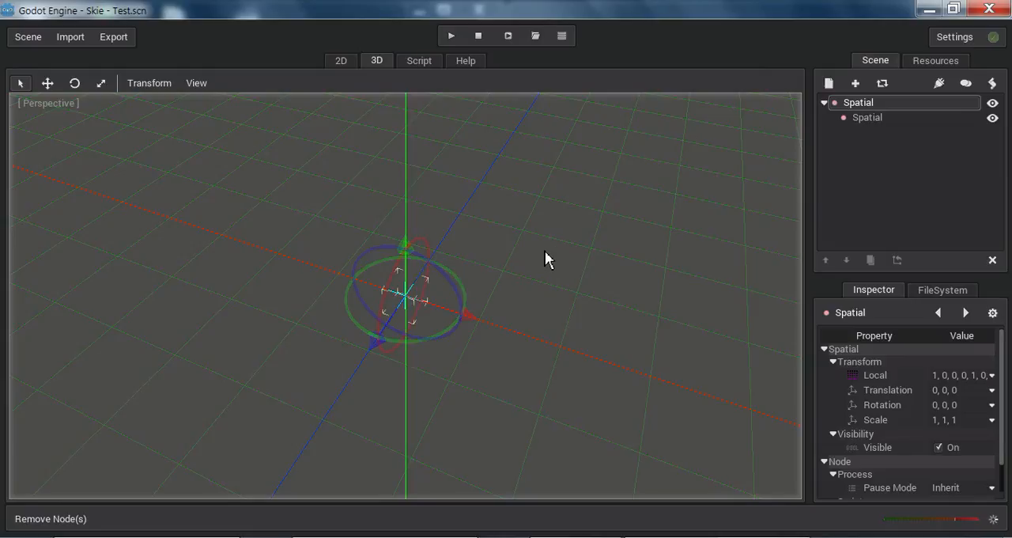
middle_click_drag(453, 326, 466, 341)
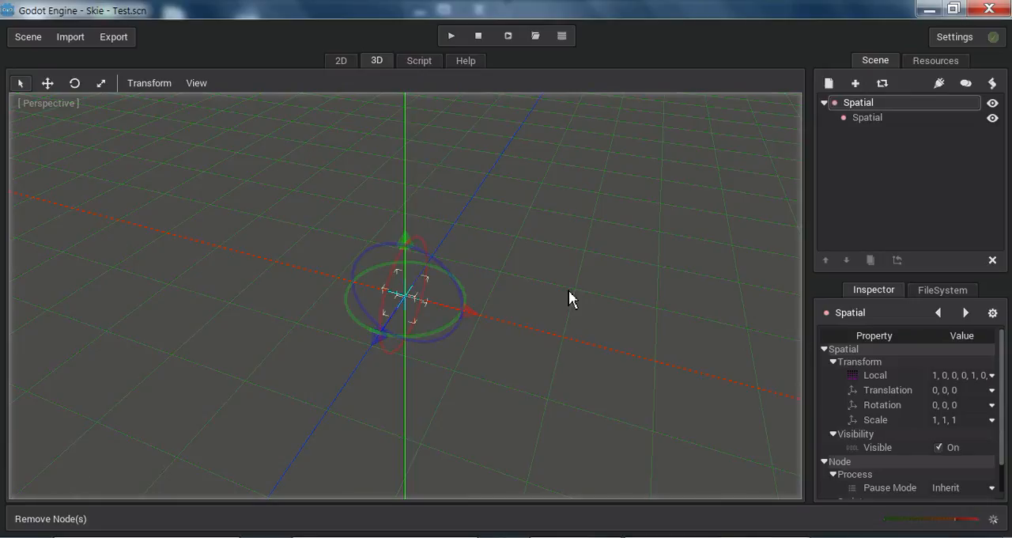
middle_click_drag(467, 353, 501, 349)
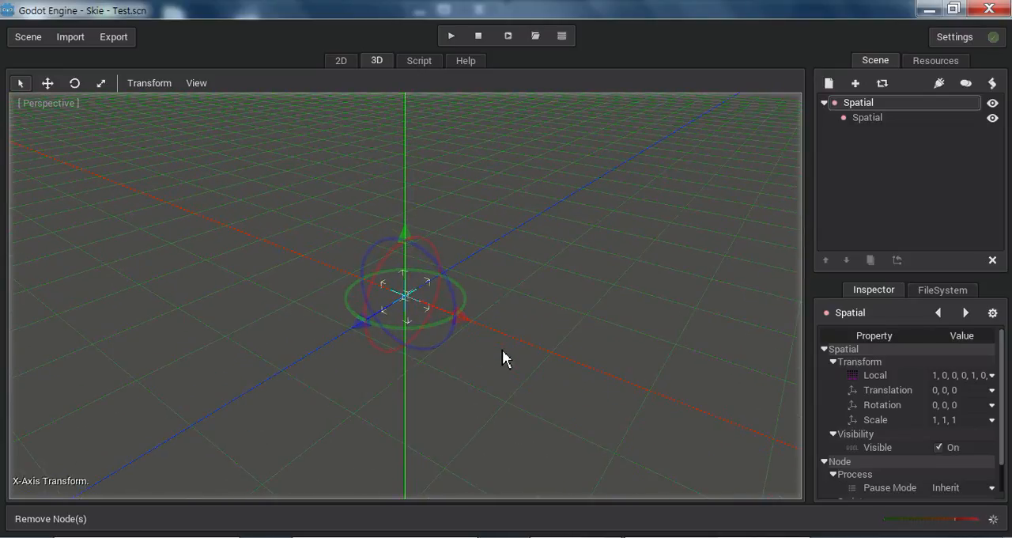
middle_click_drag(476, 335, 503, 332)
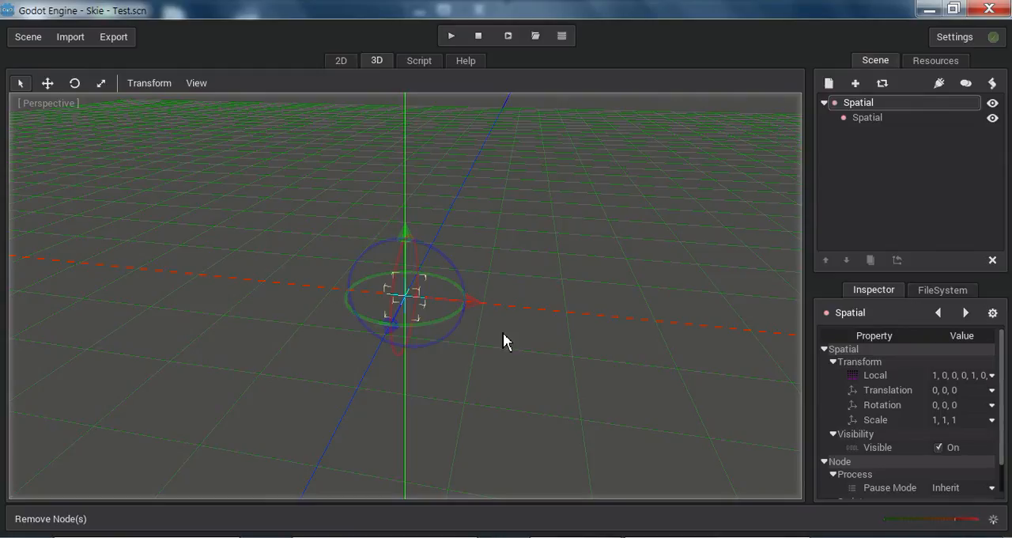
Step: Switch to Explorer, look through the Blender files in the Skie project's Blends folder, and return to Godot Engine
left_click(194, 537)
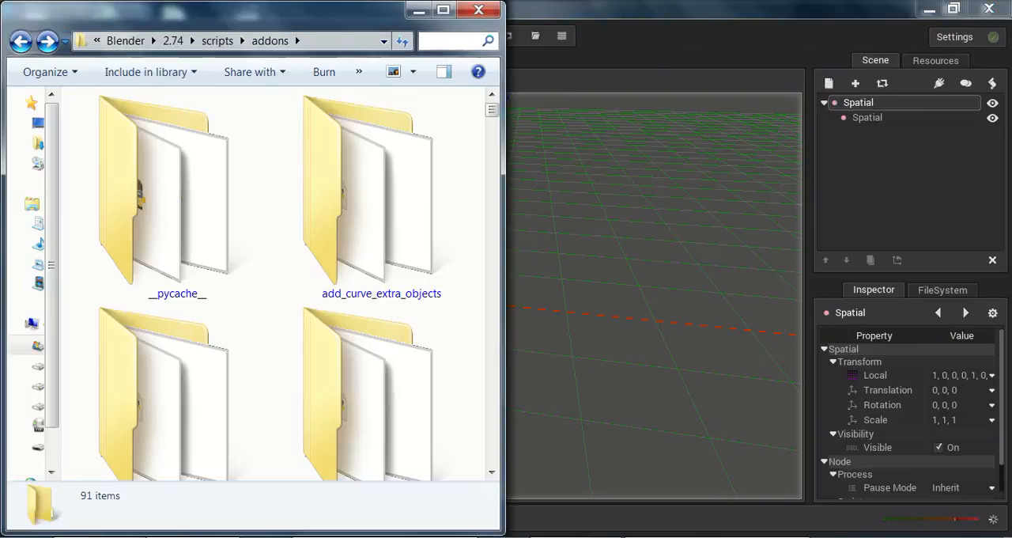
left_click(174, 537)
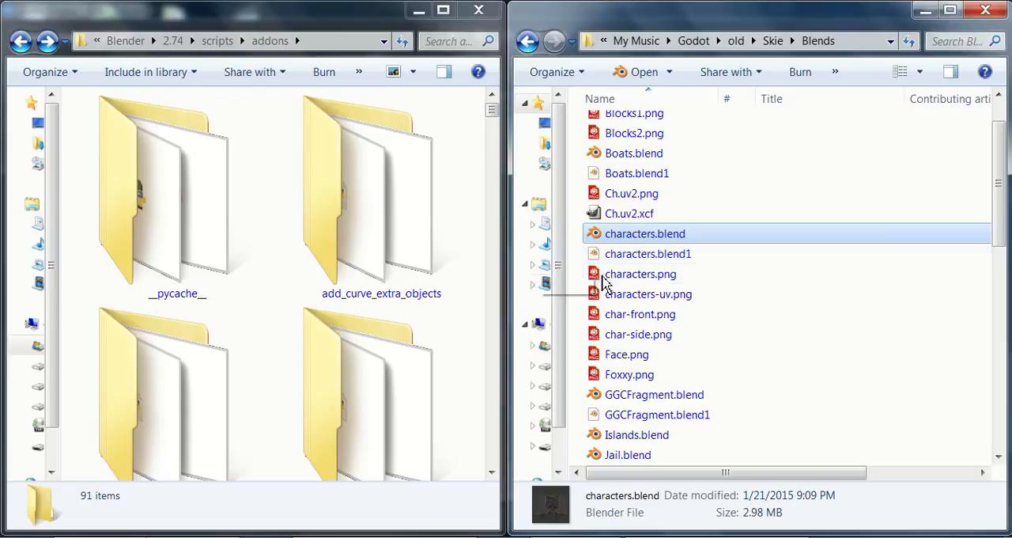
left_click(654, 278)
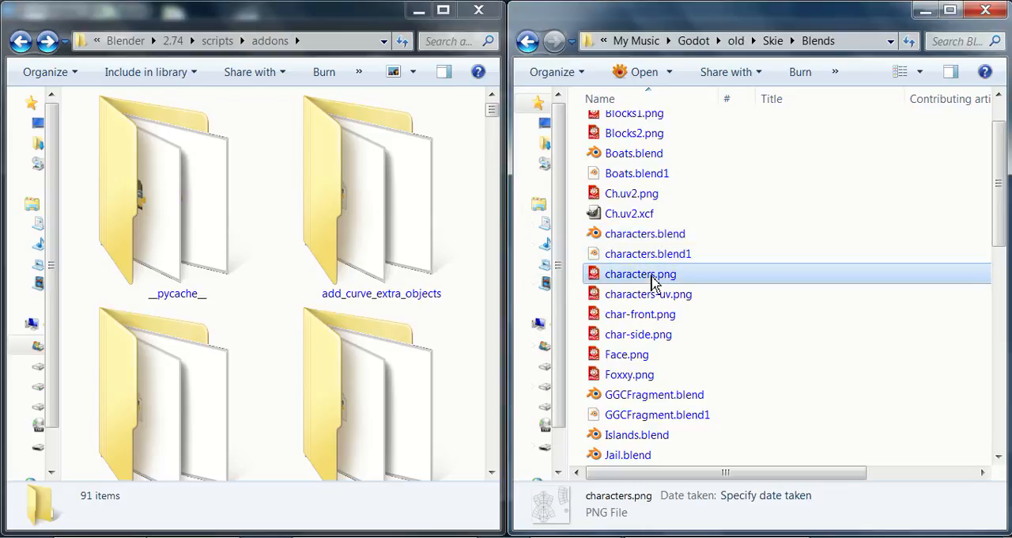
scroll(653, 283, "down", 1)
scroll(654, 280, "down", 1)
left_click(653, 278)
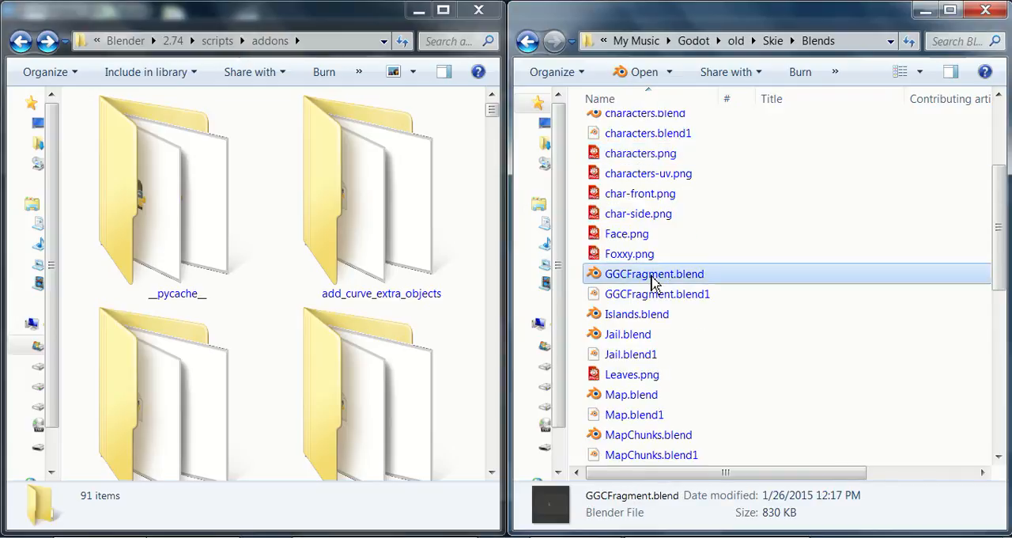
scroll(653, 280, "down", 1)
scroll(653, 282, "down", 1)
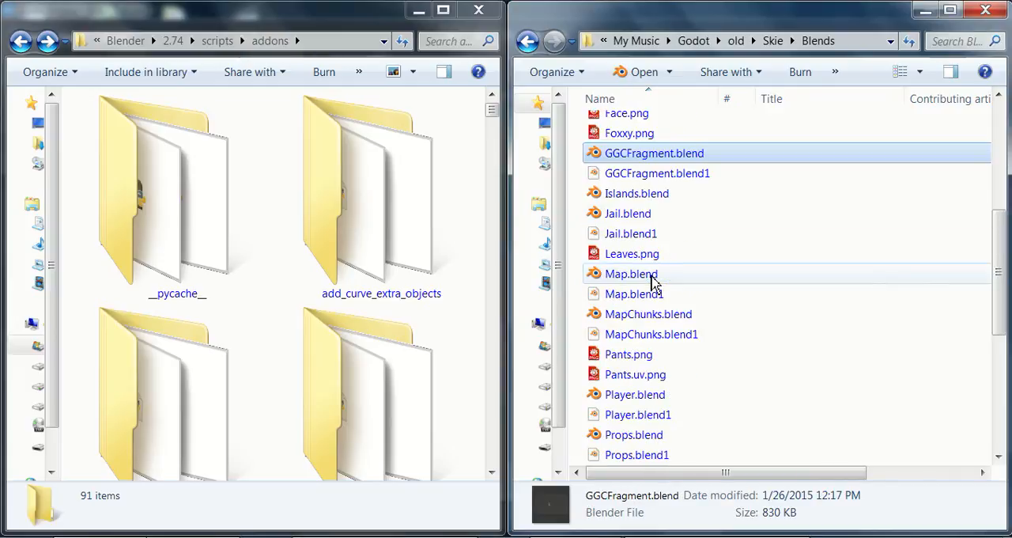
left_click(650, 195)
left_click(632, 215)
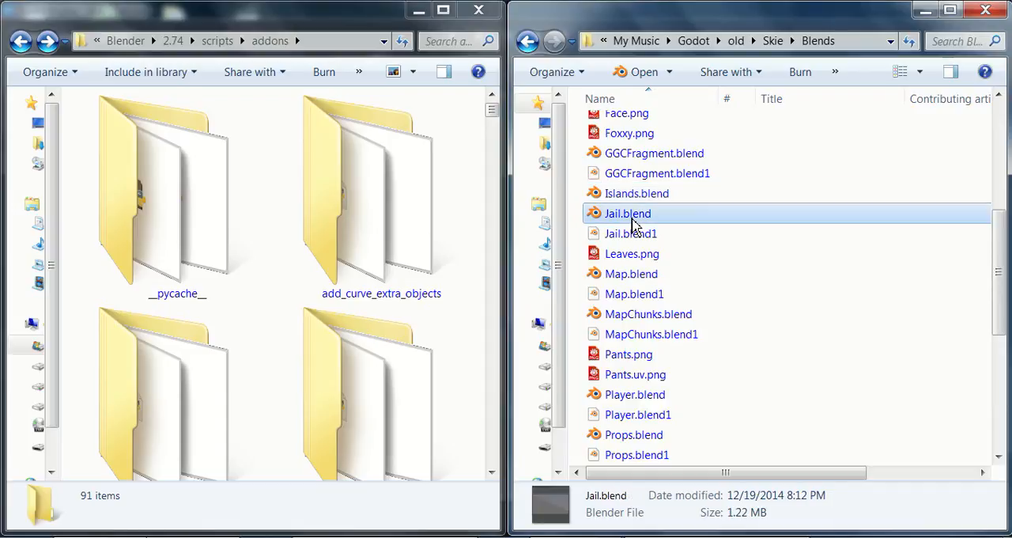
left_click(925, 10)
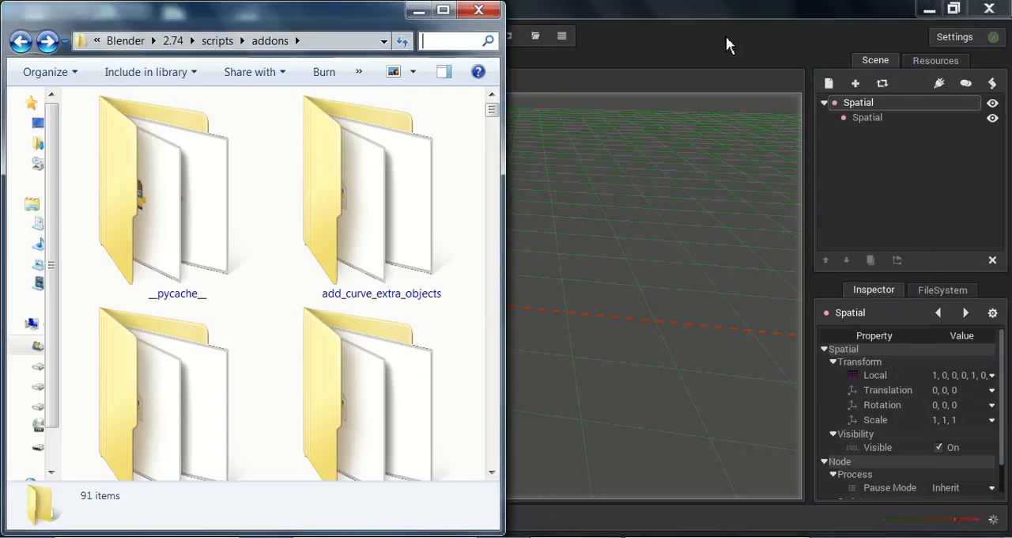
left_click(728, 41)
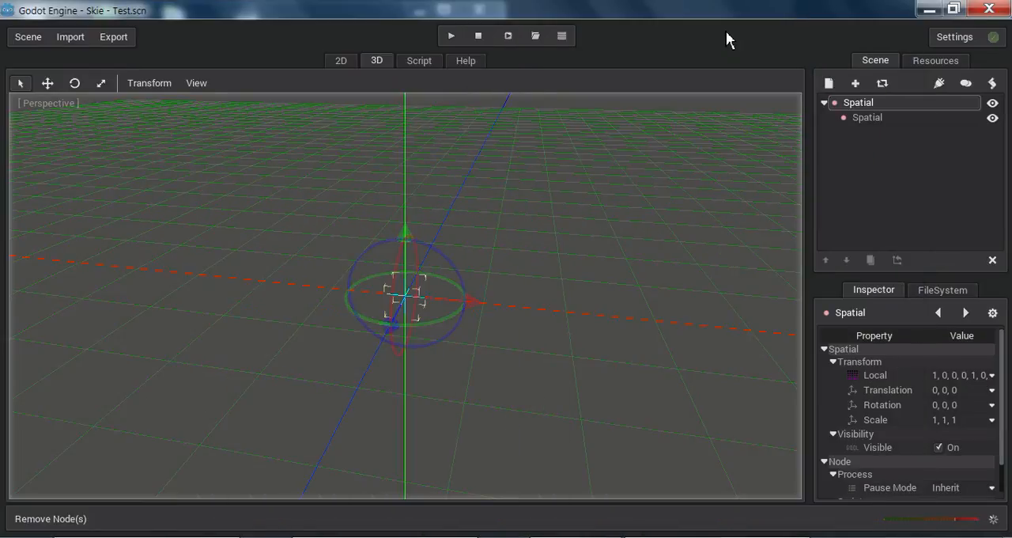
Step: Search the available node types for "tile", and clear the search to list every node type
left_click(829, 84)
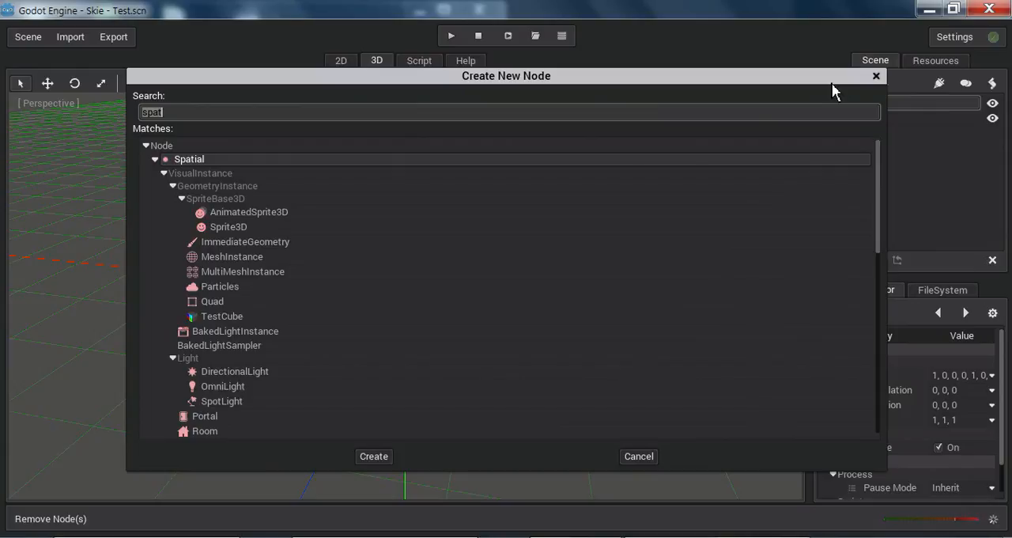
type("tile")
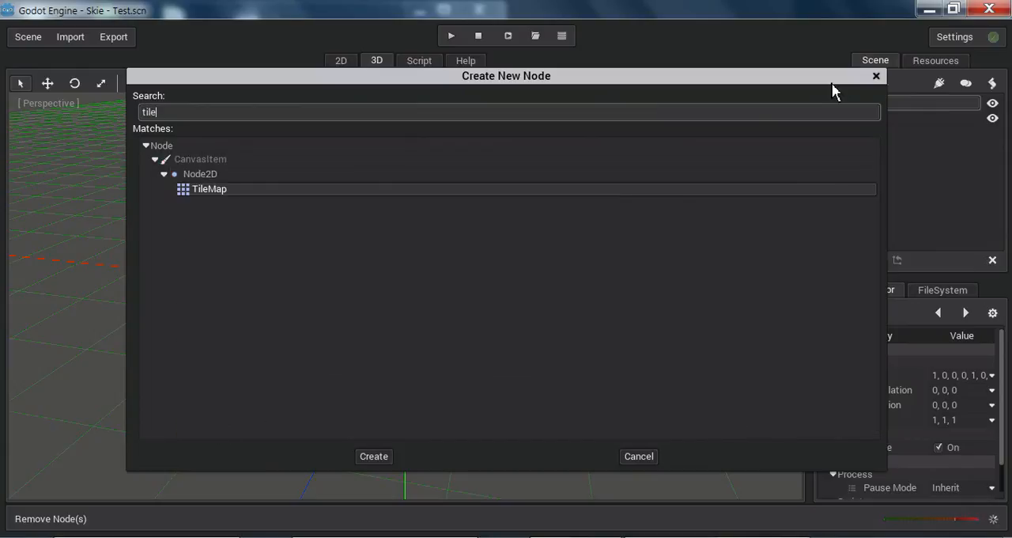
double_click(177, 112)
key("BackSpace")
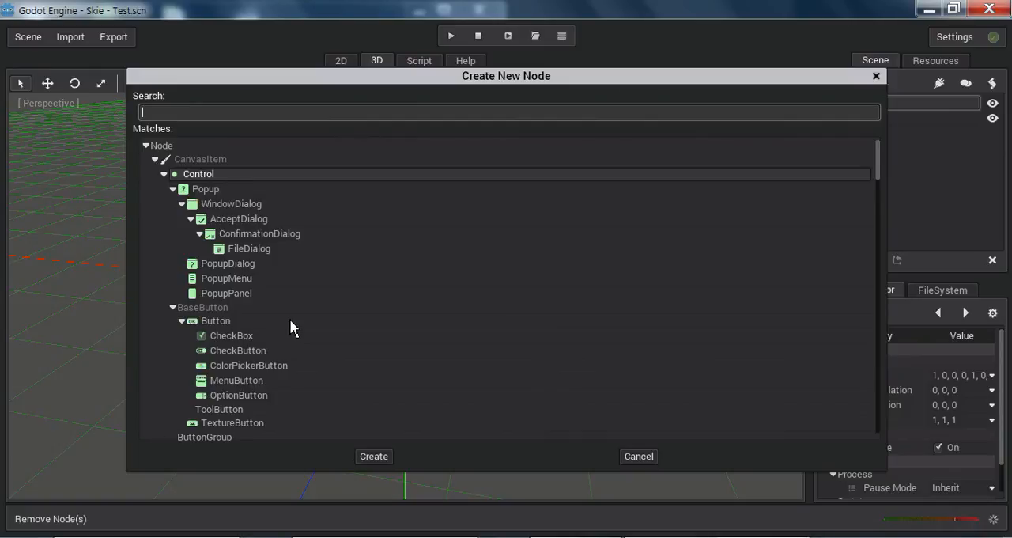
Step: Look through the Control and Node2D branches of the node type list, from the popup and button types to YSort
scroll(292, 318, "down", 4)
scroll(292, 313, "down", 5)
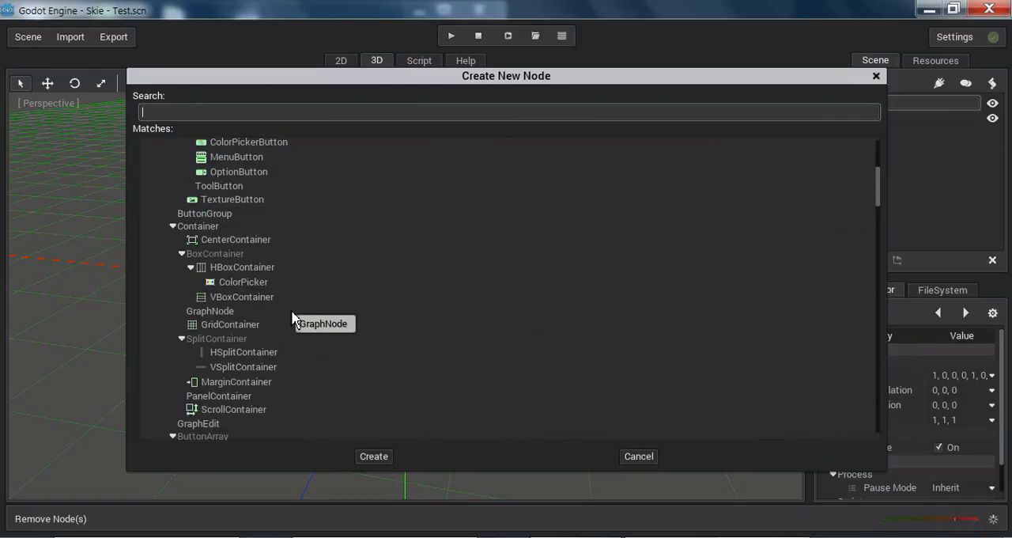
scroll(292, 312, "down", 8)
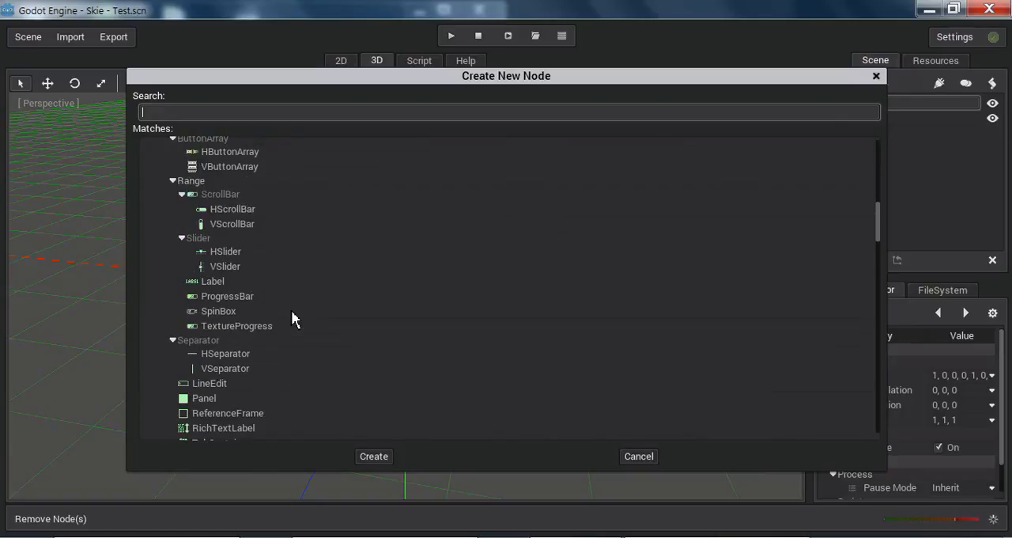
scroll(292, 318, "down", 3)
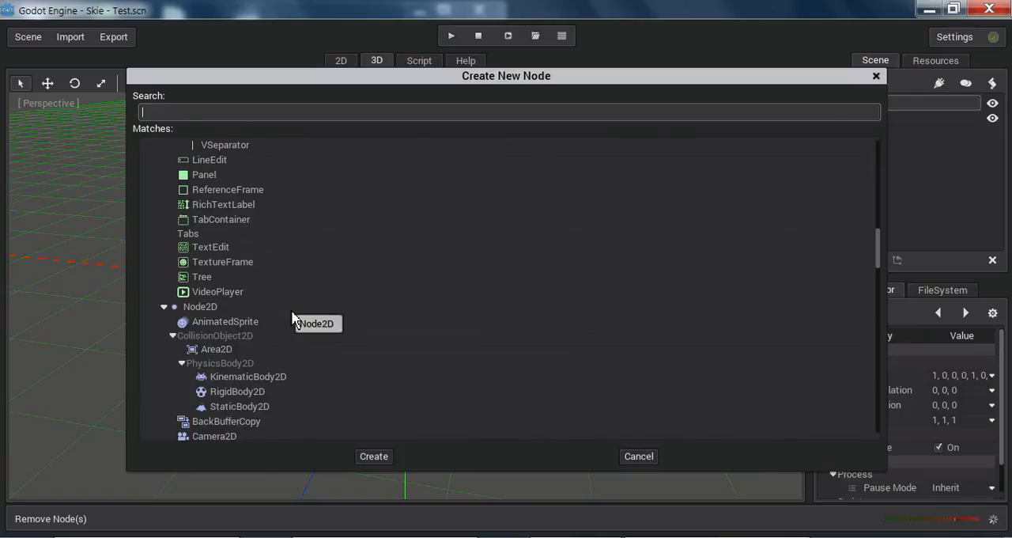
scroll(292, 318, "down", 1)
scroll(292, 319, "down", 4)
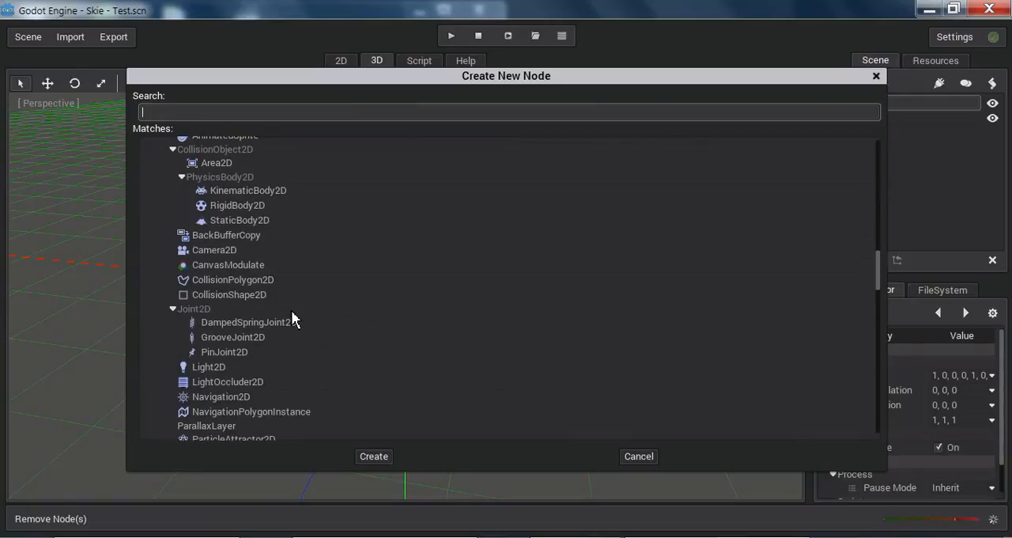
scroll(293, 318, "down", 2)
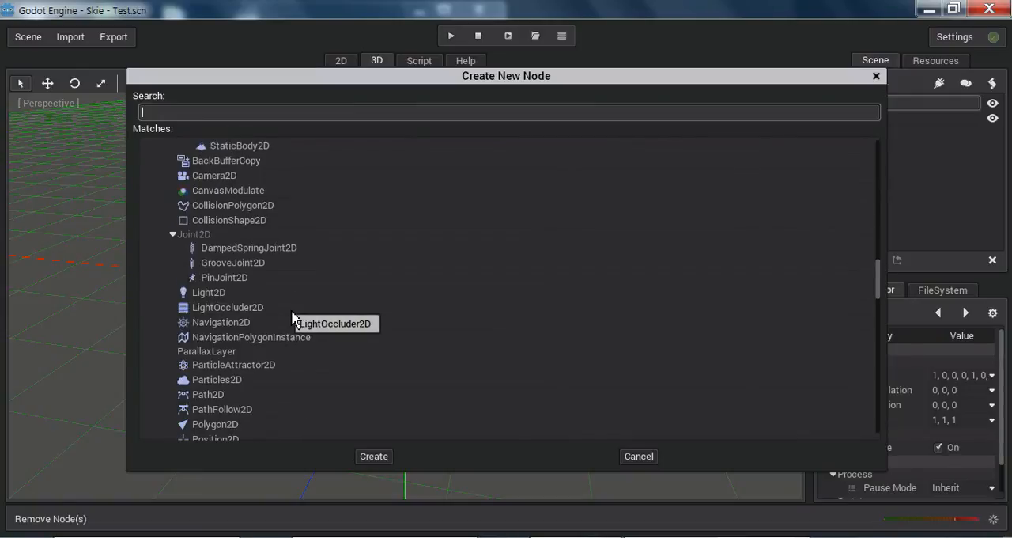
scroll(292, 318, "down", 3)
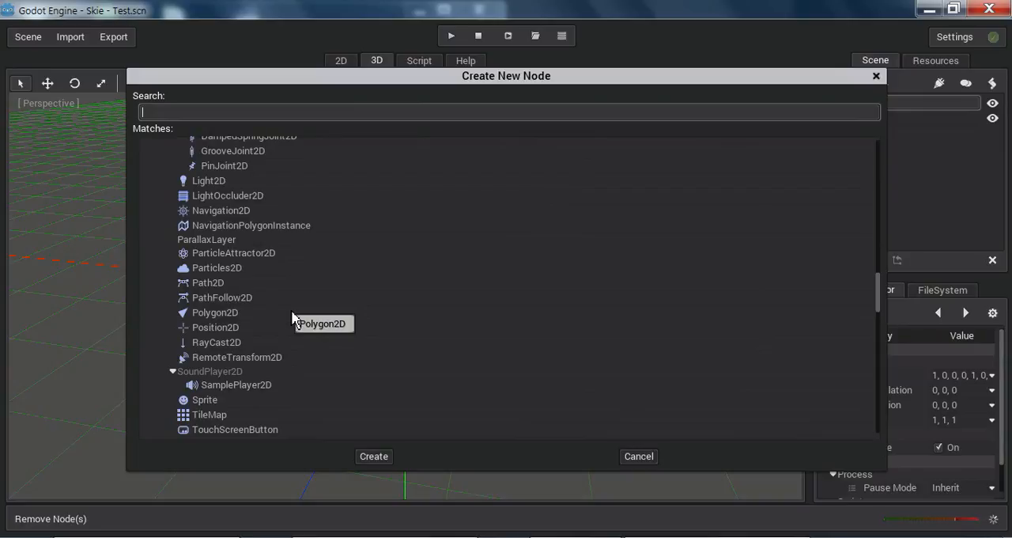
scroll(369, 271, "down", 6)
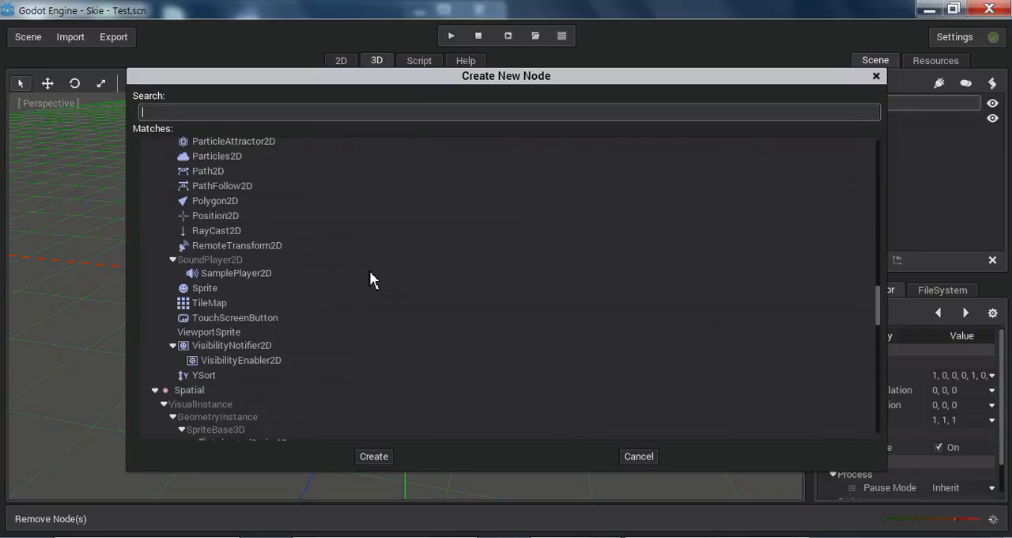
Step: Look through the Spatial branch of the node types, highlight GridMap, and close the list without creating a node
scroll(369, 270, "down", 2)
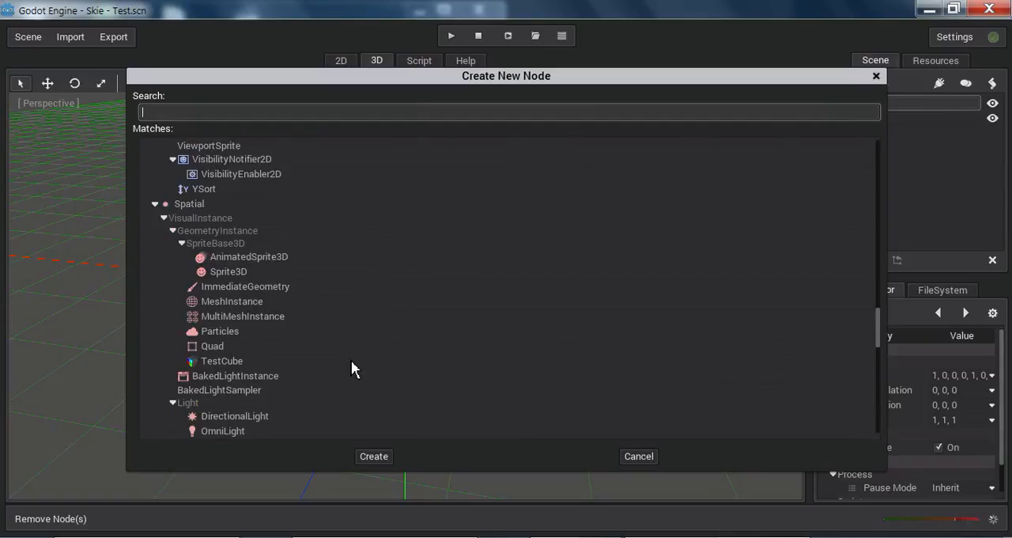
scroll(352, 363, "down", 3)
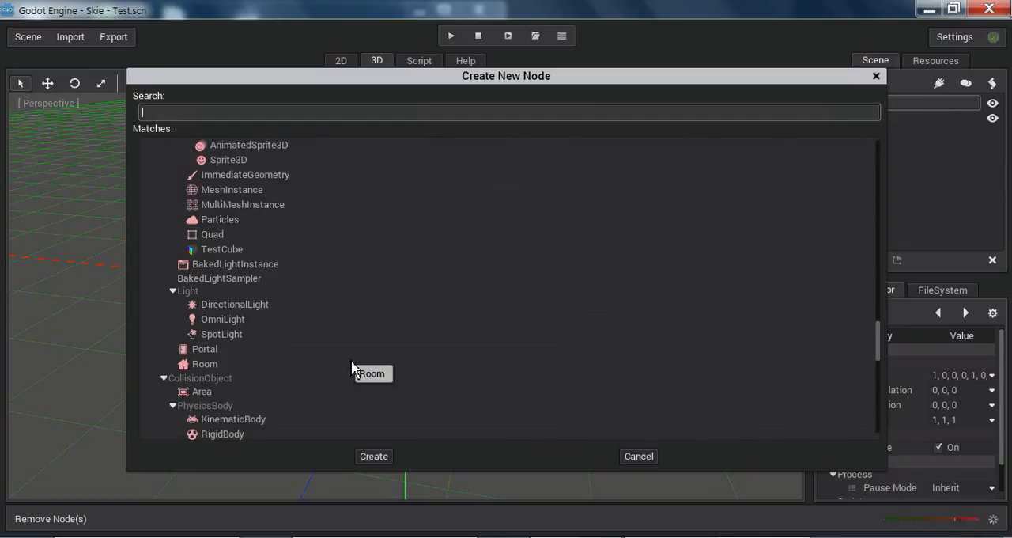
scroll(352, 366, "down", 1)
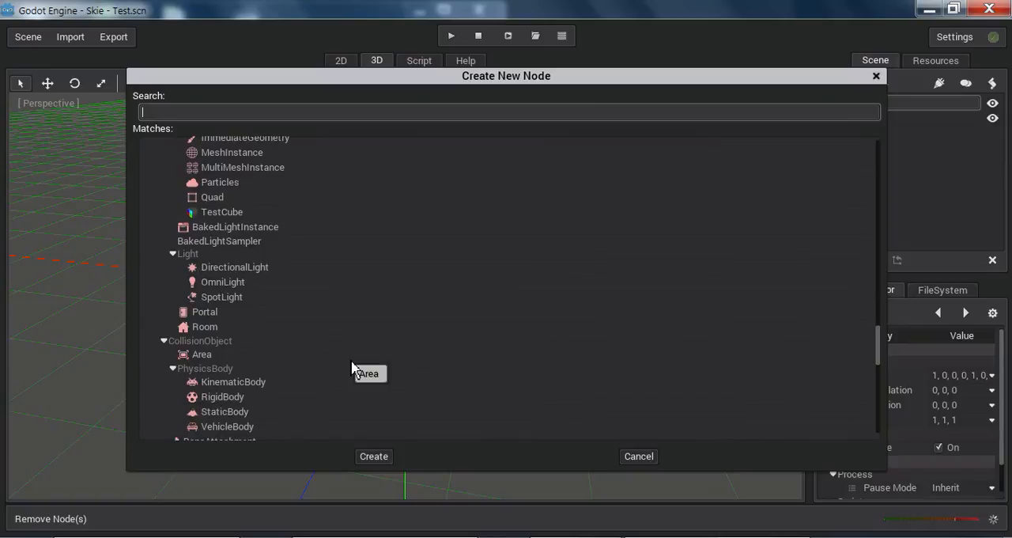
scroll(352, 365, "down", 2)
scroll(353, 367, "down", 2)
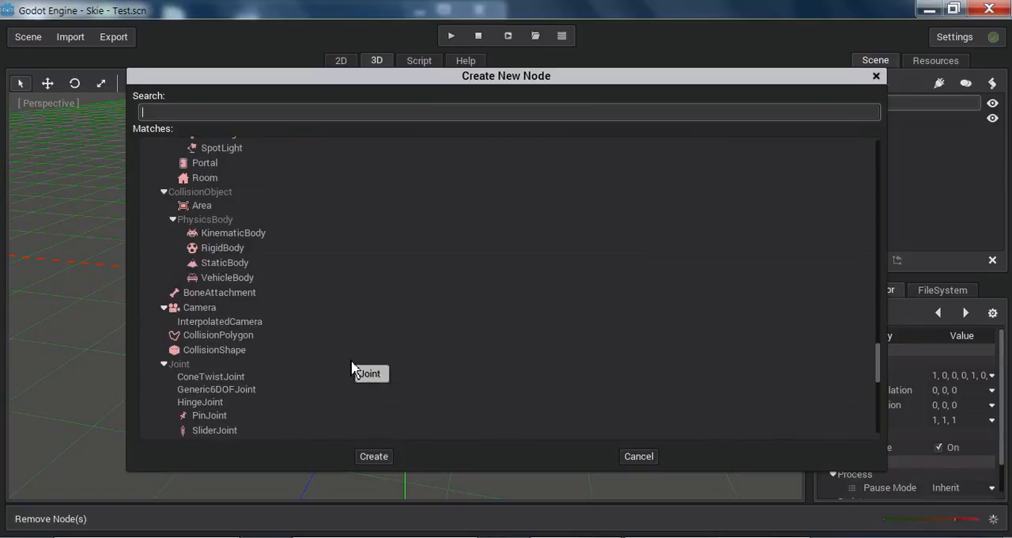
scroll(353, 367, "down", 1)
scroll(353, 366, "down", 2)
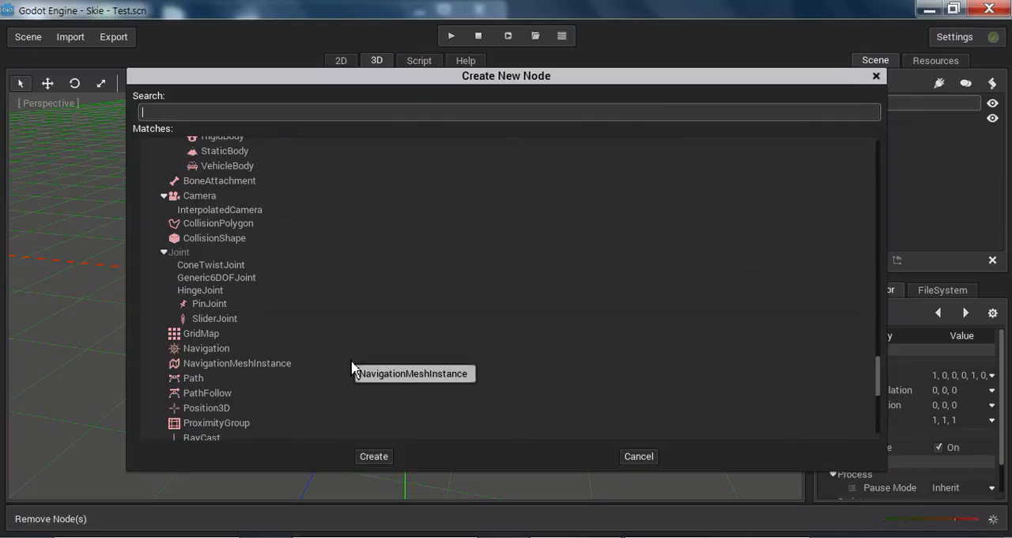
left_click(199, 336)
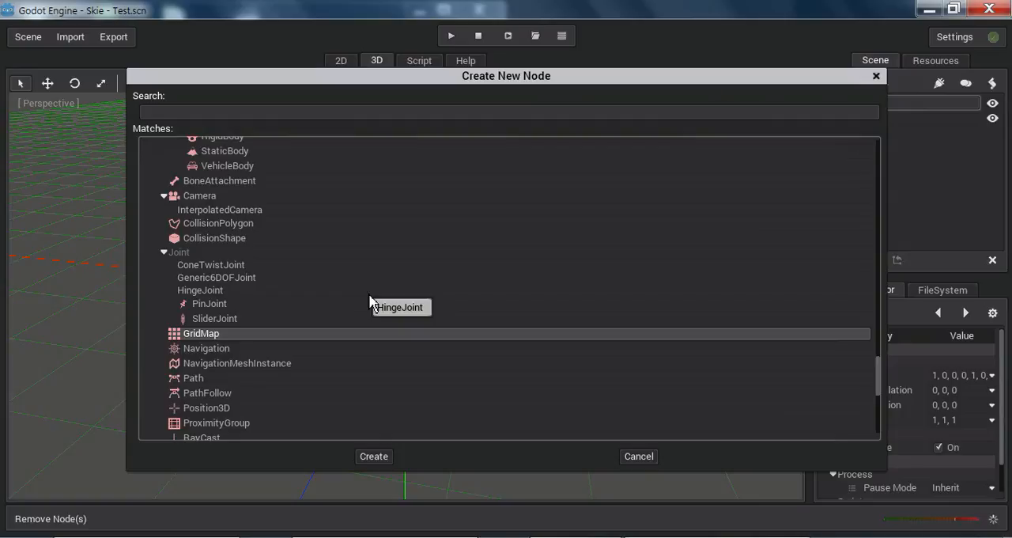
left_click(876, 76)
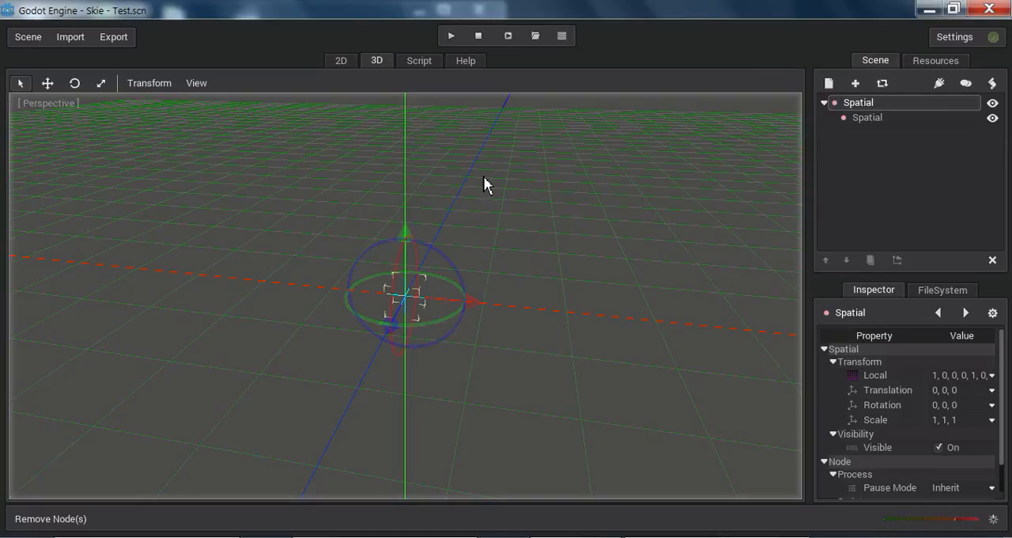
Step: View the script workspace with the root node and with the child Spatial node selected, returning to the 3D view each time
left_click(419, 62)
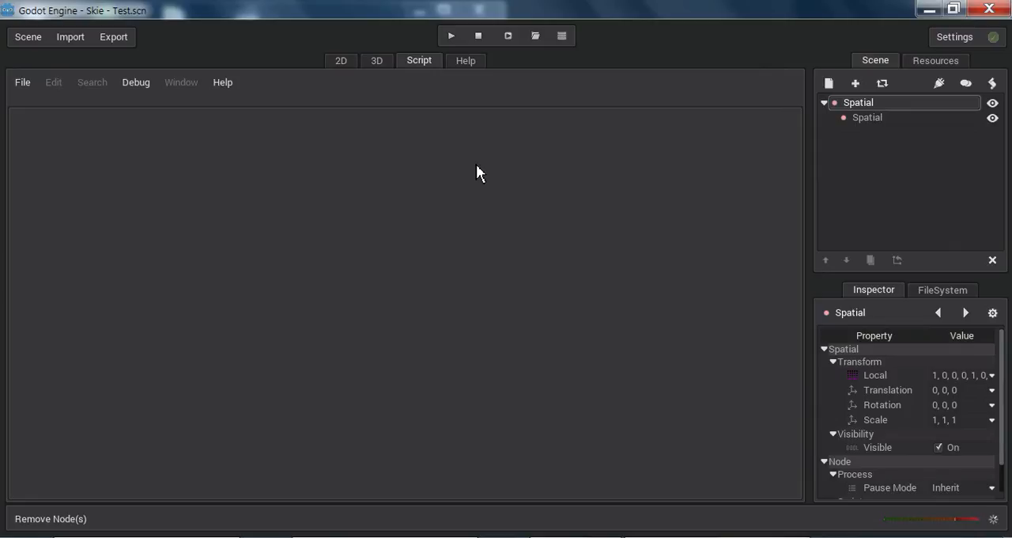
left_click(373, 63)
mouse_move(421, 268)
middle_mouse_down()
mouse_move(432, 229)
mouse_move(448, 258)
mouse_move(407, 276)
middle_mouse_up()
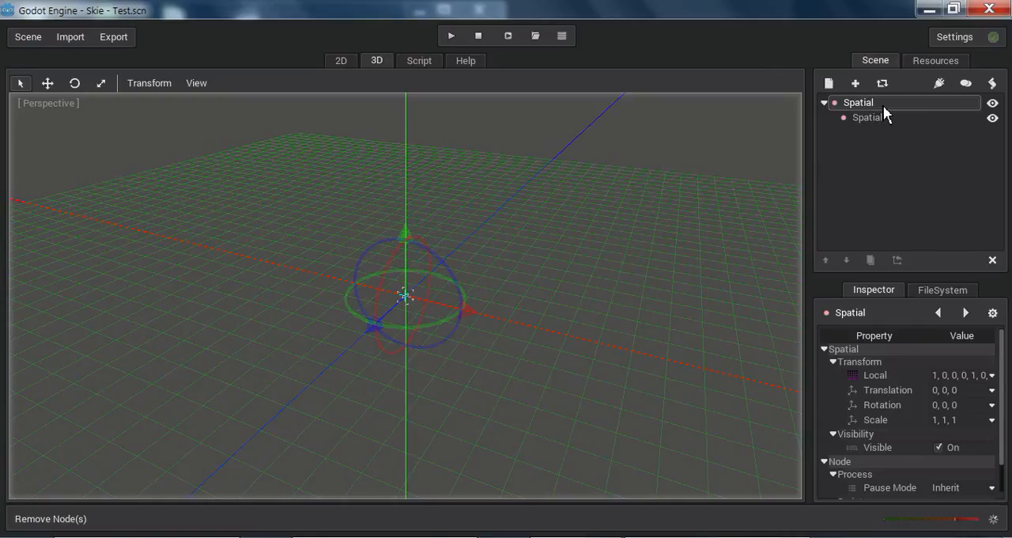
left_click(865, 117)
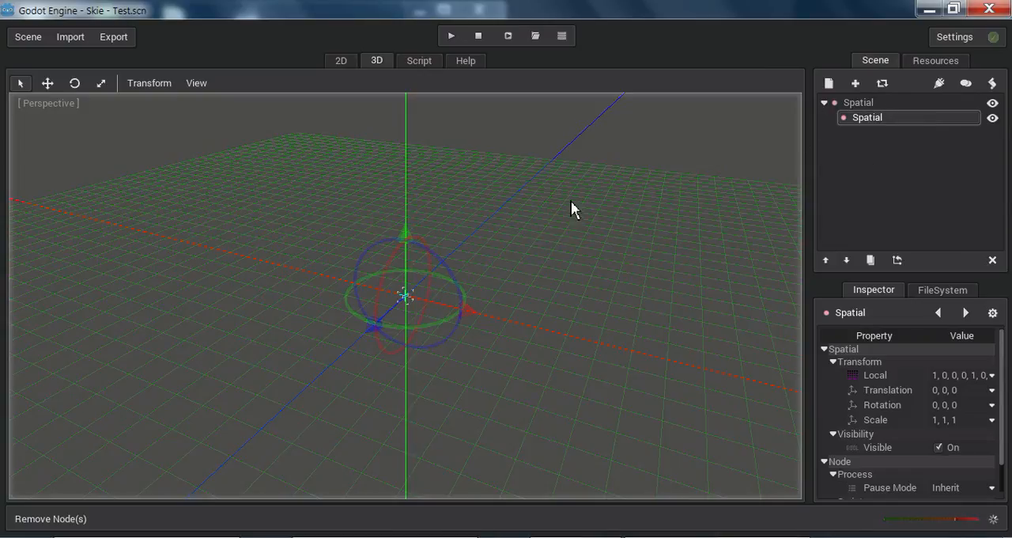
left_click(419, 62)
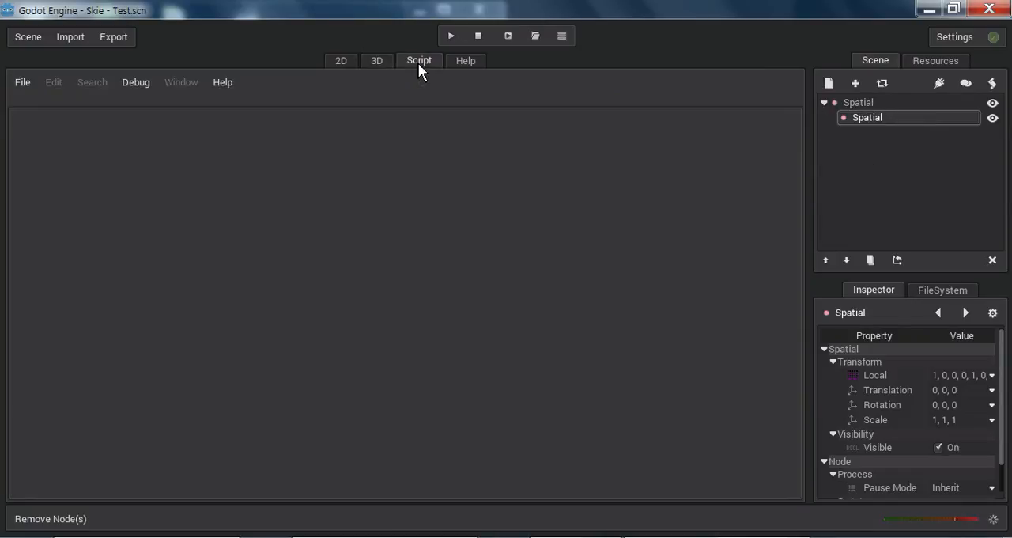
left_click(378, 64)
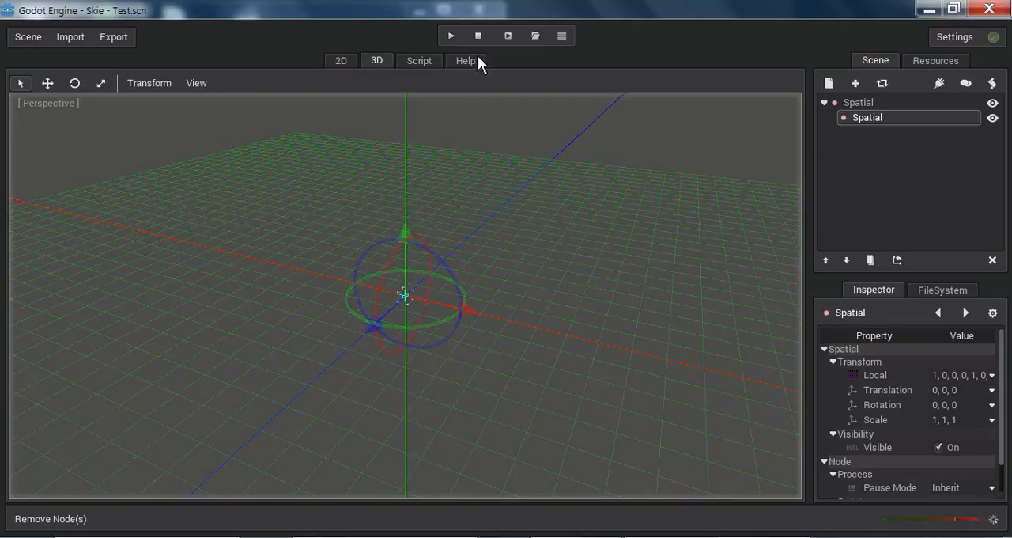
Step: View the AcceptDialog class reference in the built-in help, and return to the 3D view
left_click(478, 61)
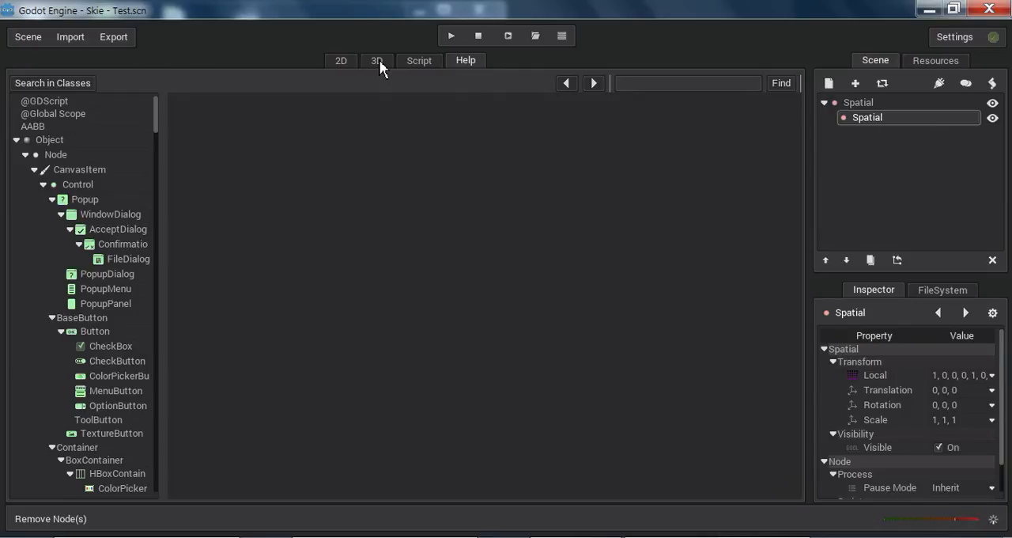
left_click(140, 230)
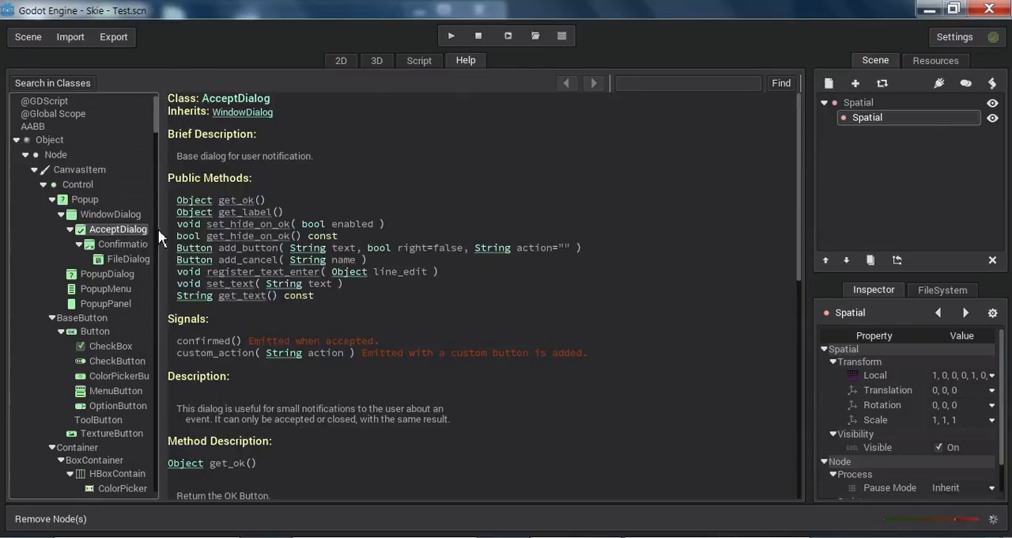
left_click(378, 61)
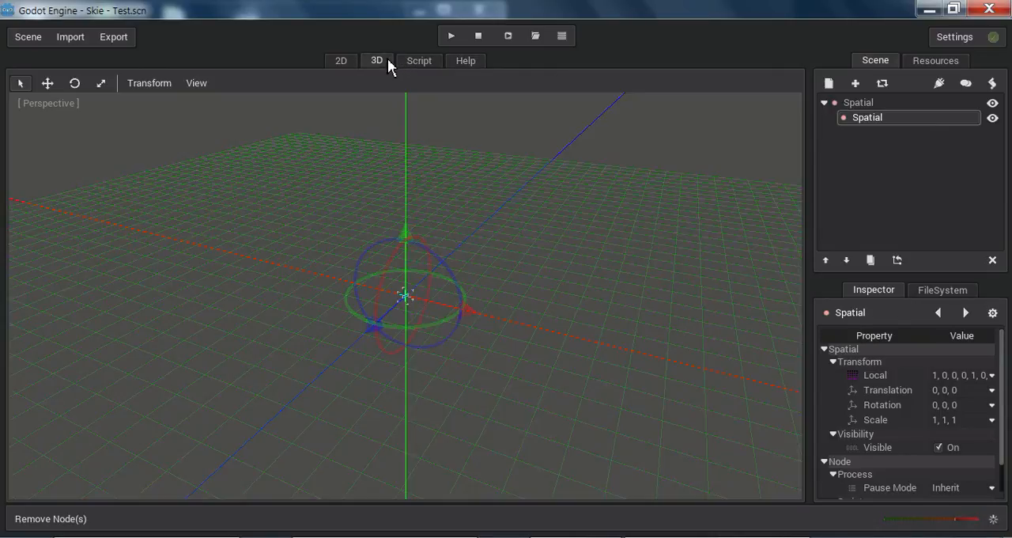
scroll(505, 347, "up", 5)
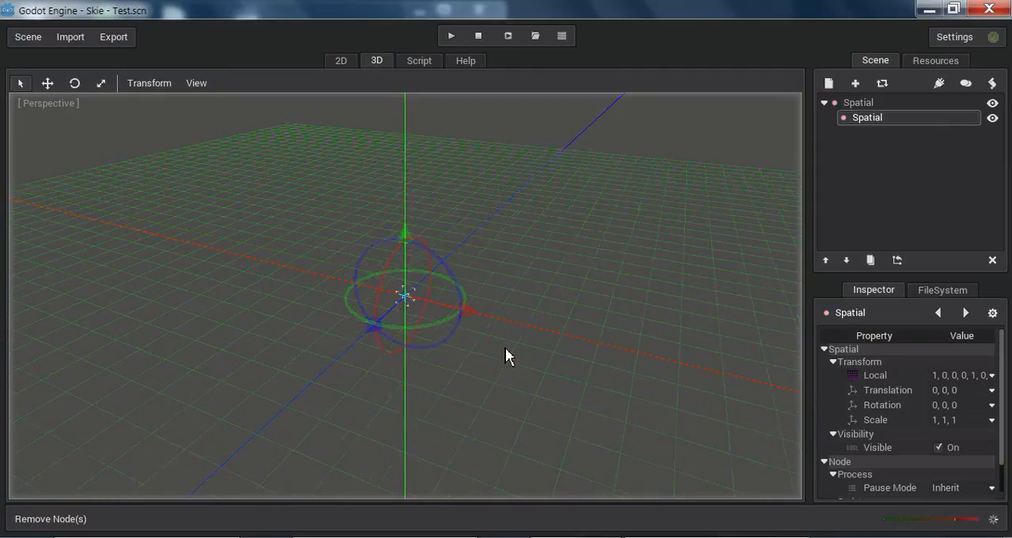
scroll(506, 347, "up", 1)
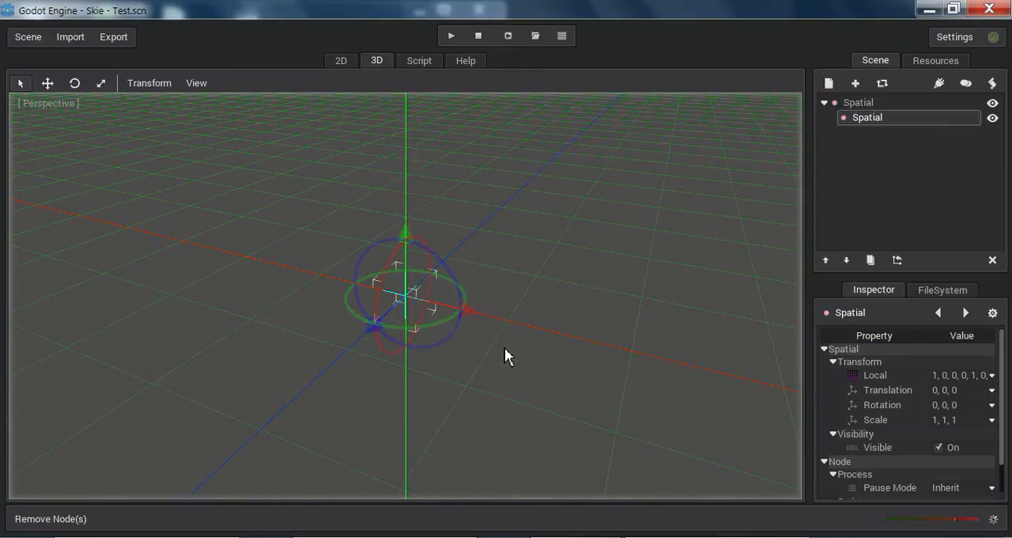